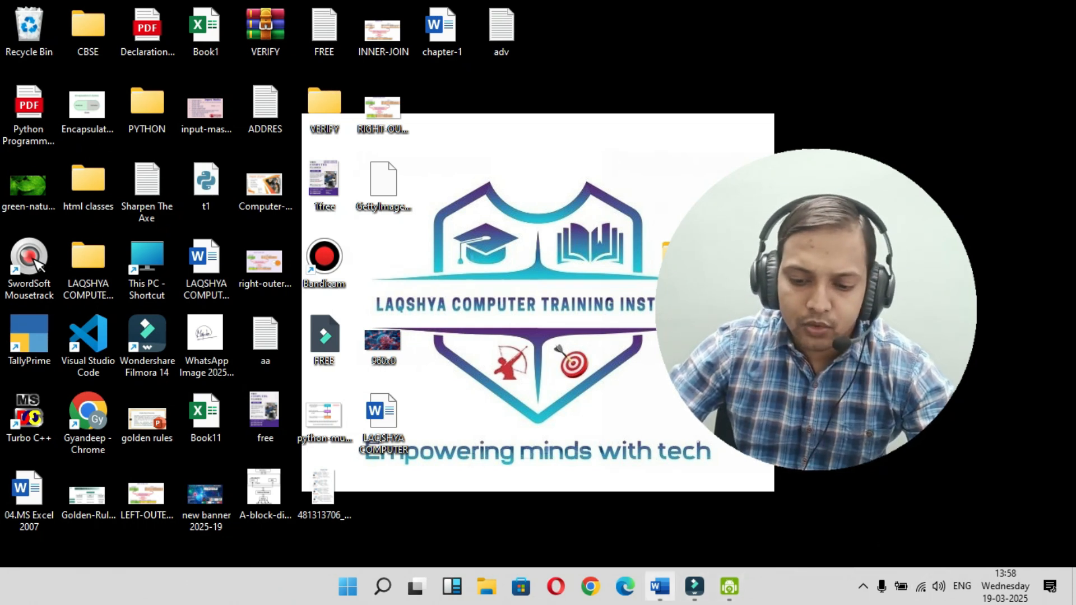
- Insert the hot-air balloon stock image into the blank Word document and shrink it proportionally to about 9.4 cm wide
click(660, 586)
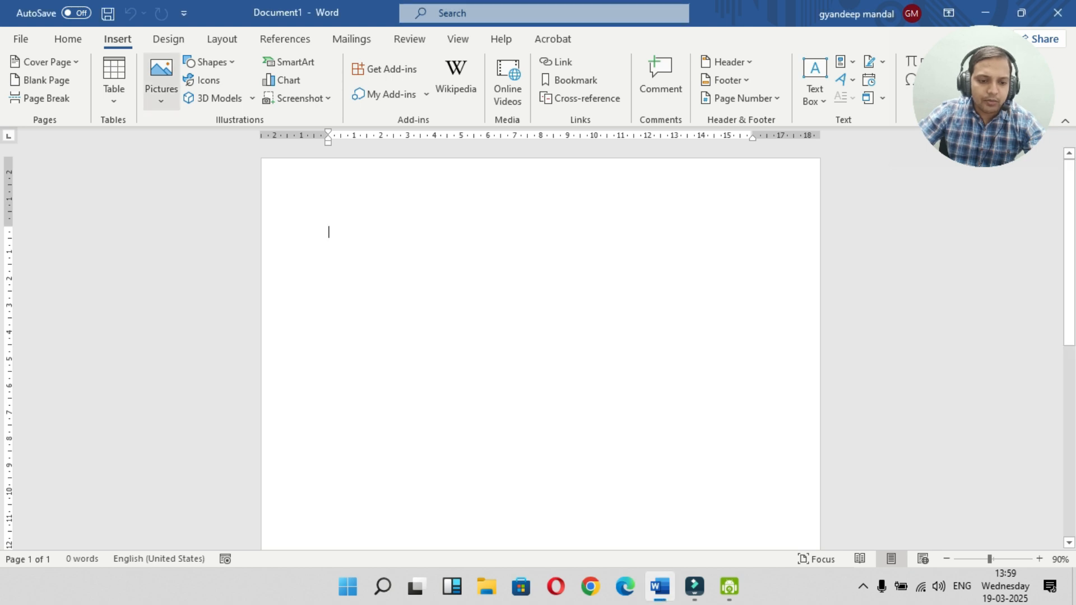
click(161, 84)
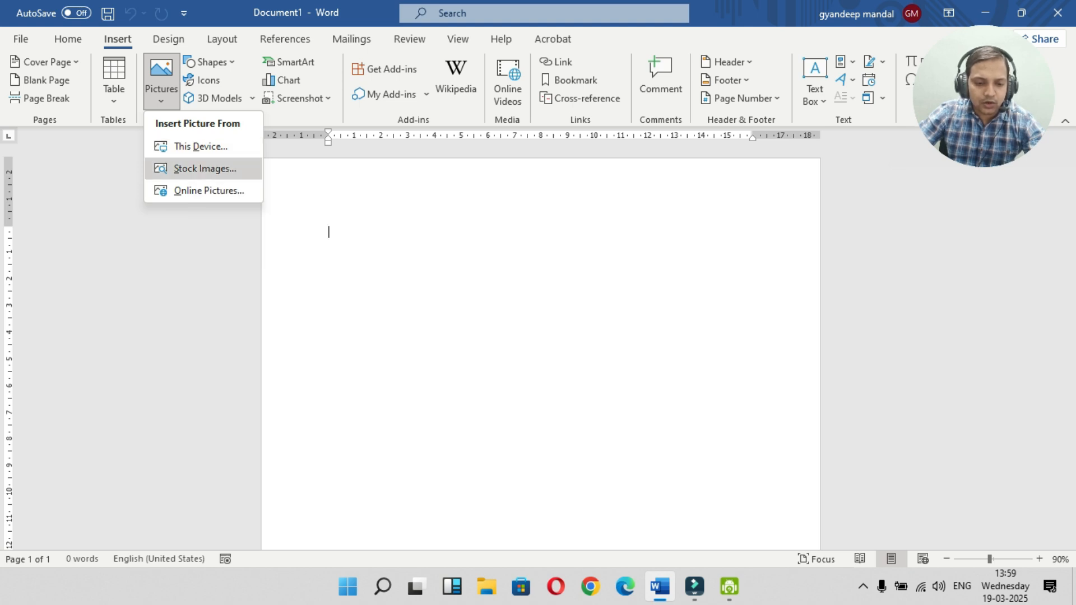
click(204, 168)
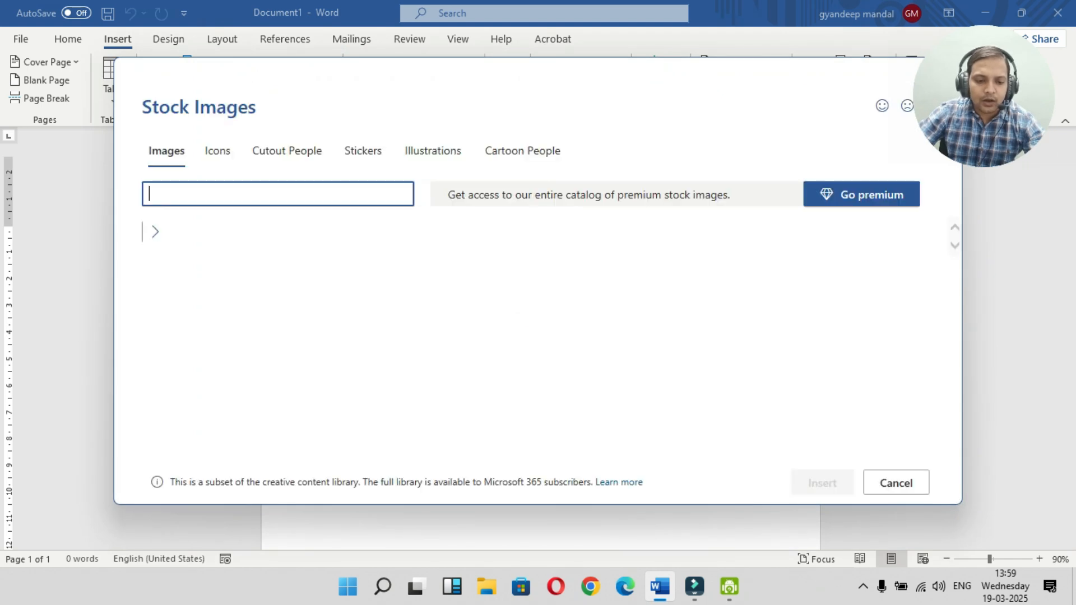
scroll(607, 359, down, 1)
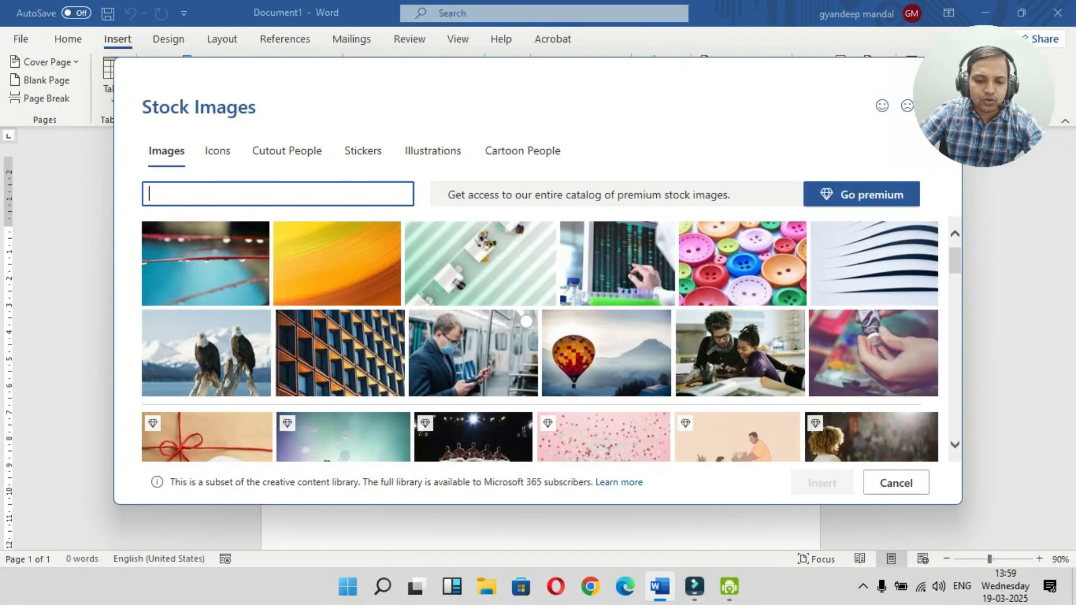
scroll(541, 339, down, 2)
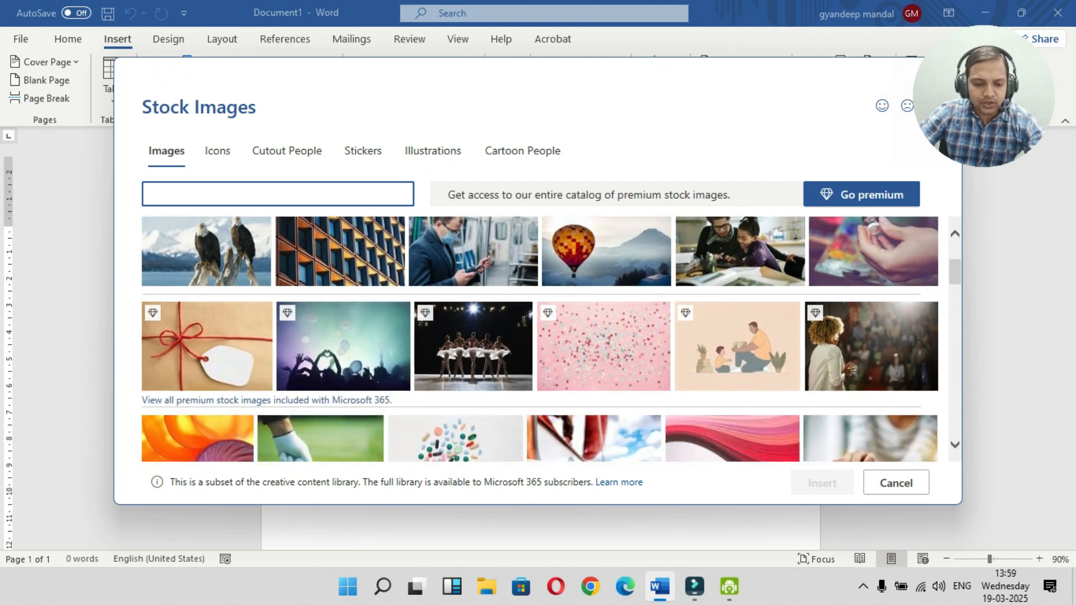
scroll(728, 387, down, 2)
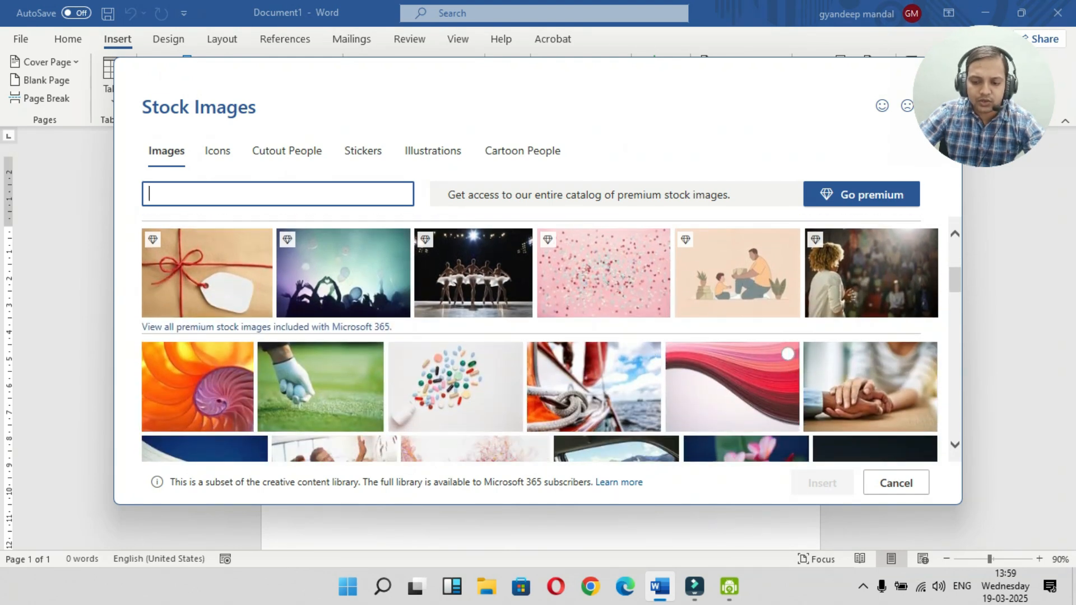
scroll(729, 387, up, 3)
scroll(606, 280, up, 1)
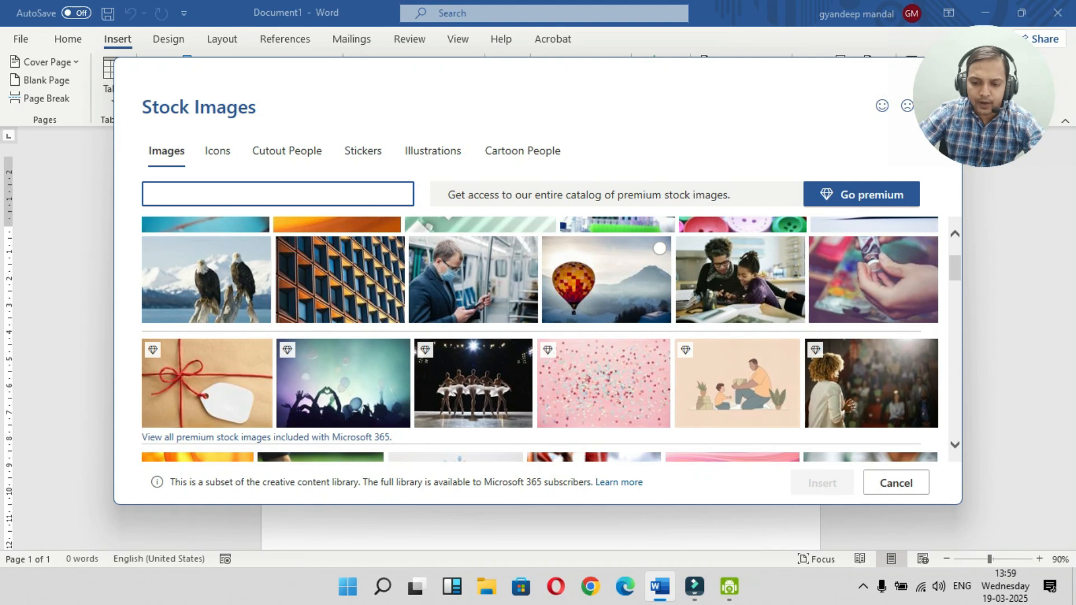
click(606, 280)
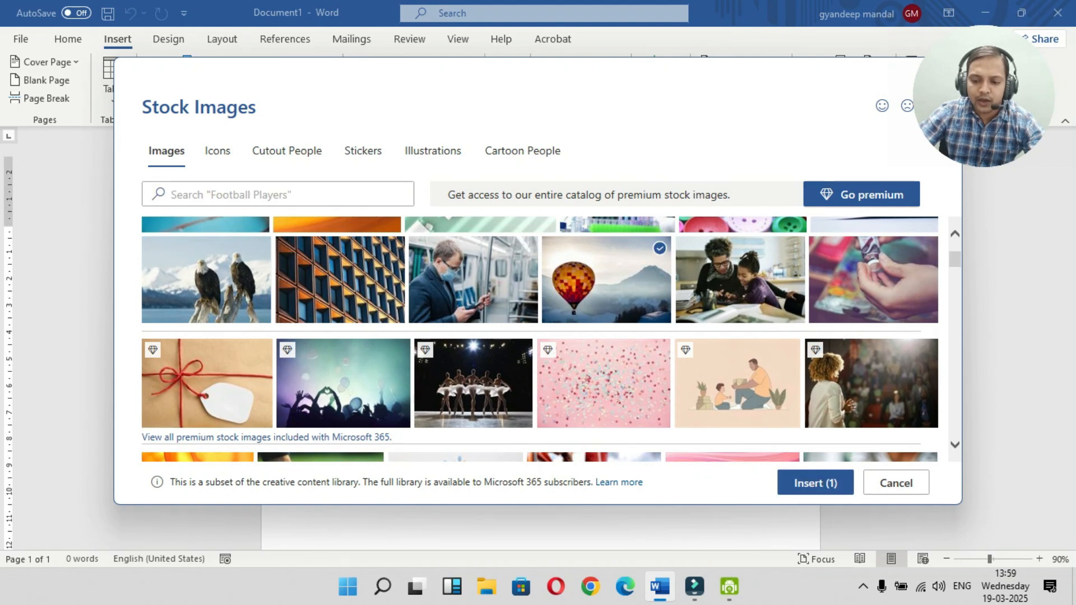
click(816, 483)
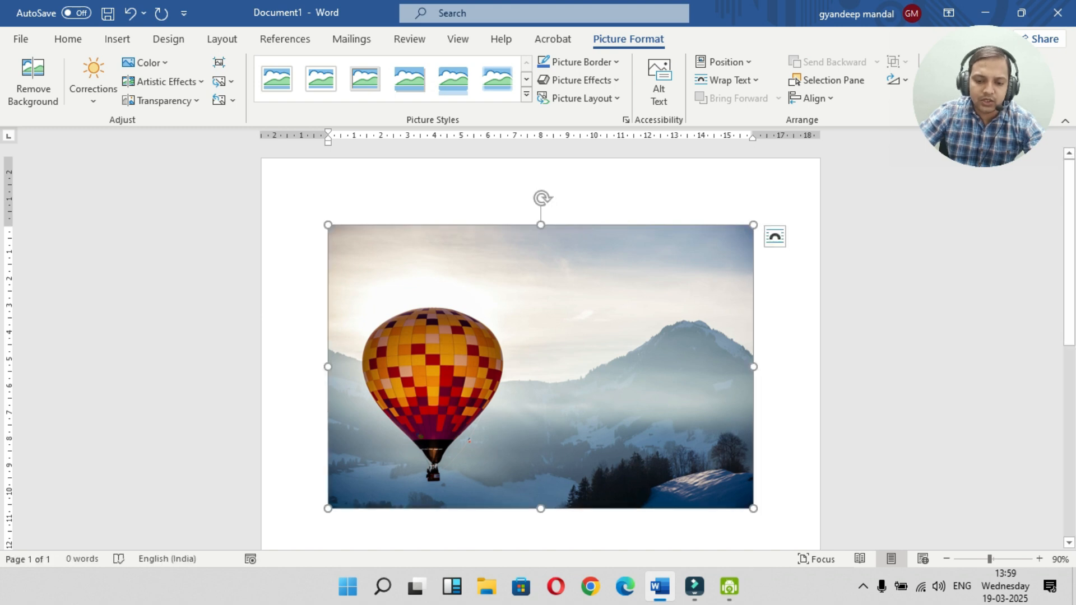
drag(754, 508, 579, 392)
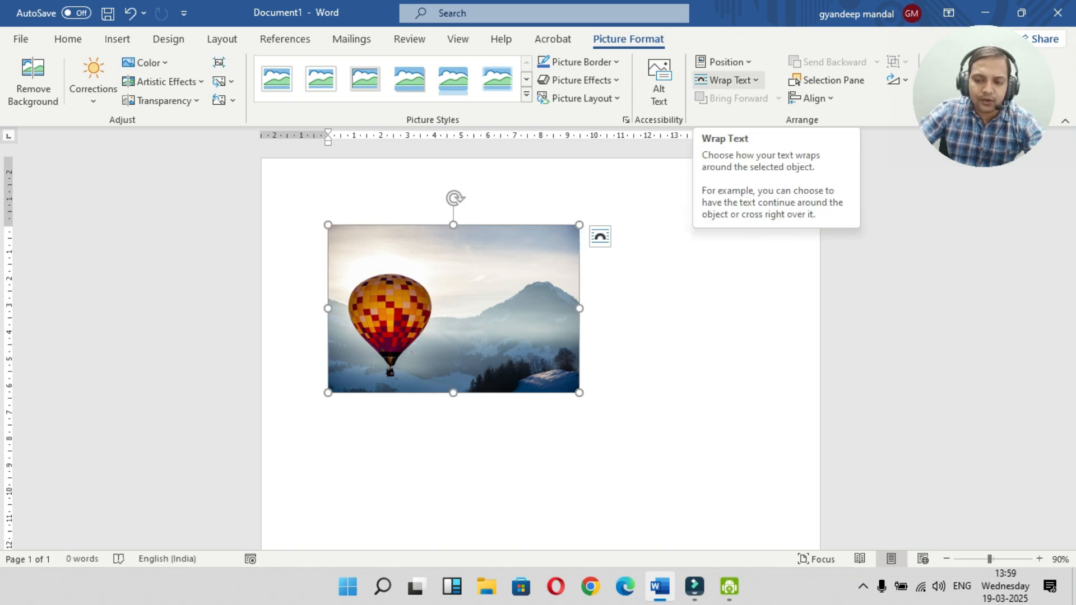
- Set the balloon picture's text wrapping to Through, and move it freely into the page and back to the upper-left margin
click(728, 80)
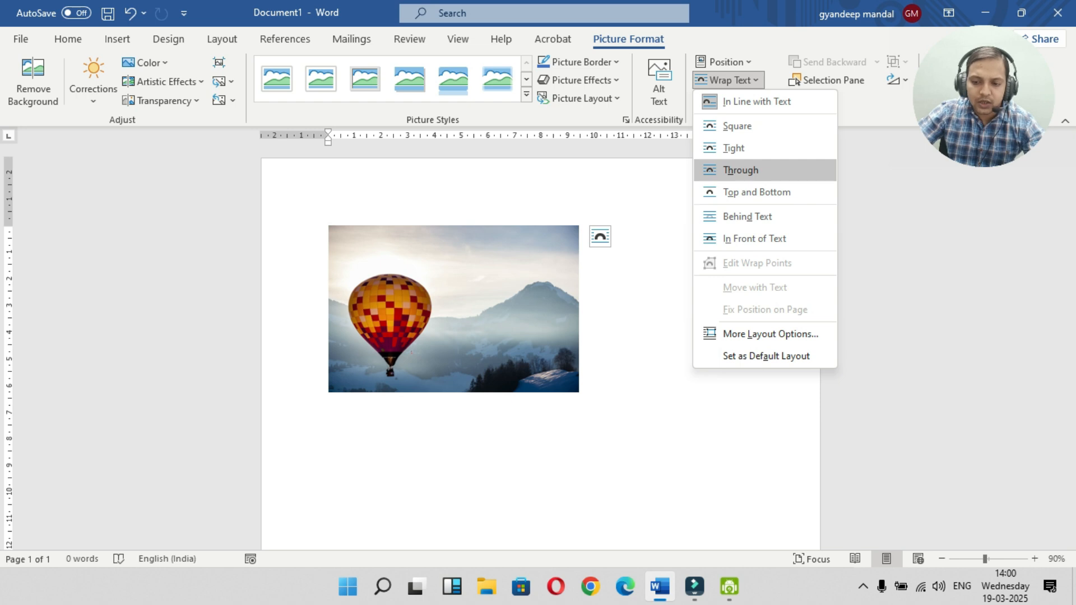
click(741, 170)
drag(448, 308, 489, 318)
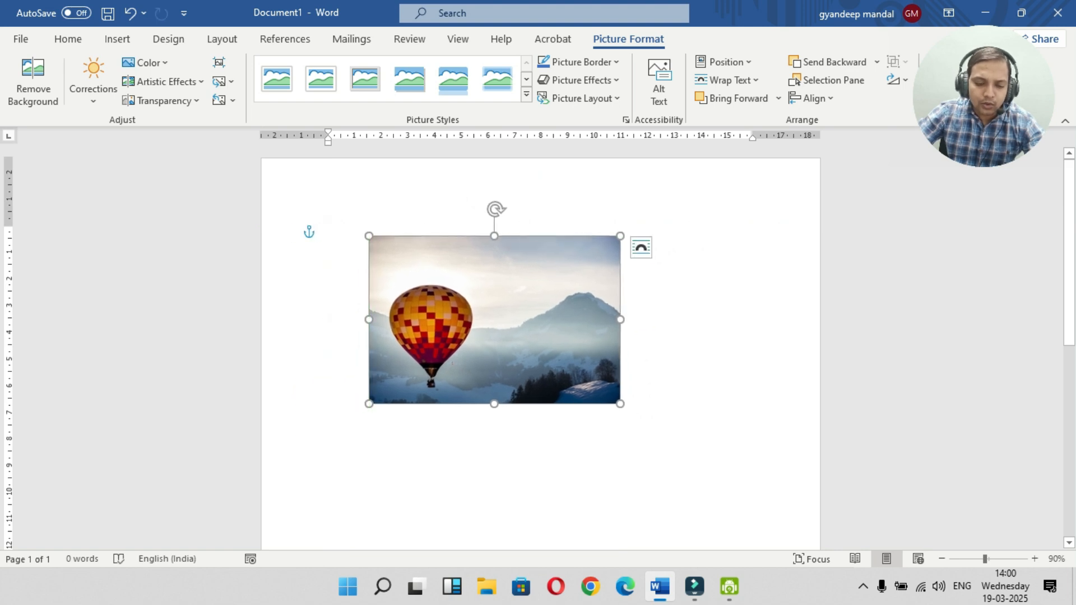
drag(489, 318, 452, 307)
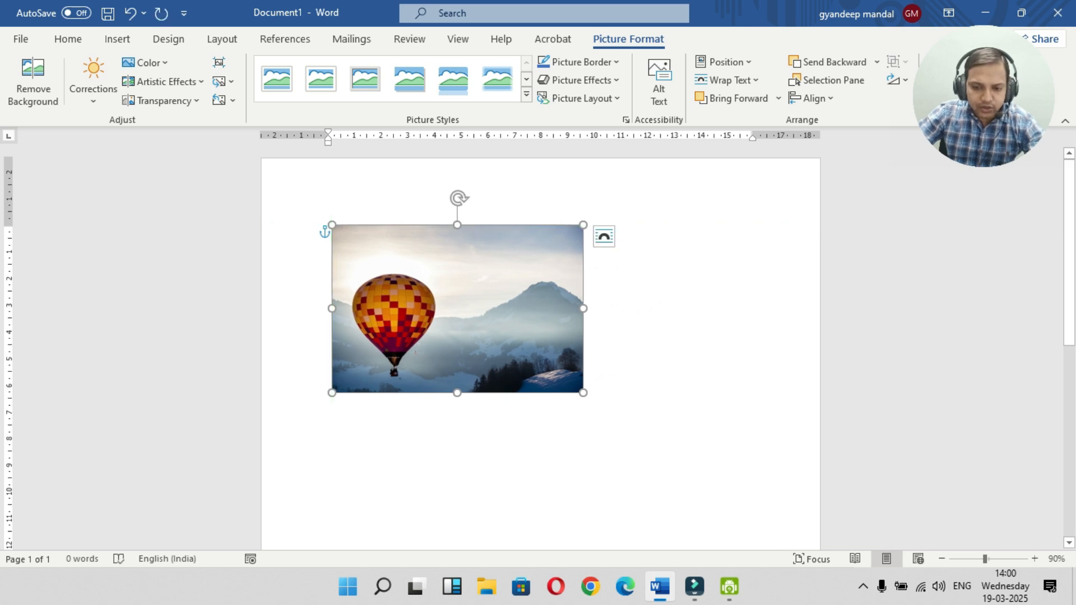
- Set the balloon picture's text wrapping back to In Line with Text and try to move it on the page
click(727, 81)
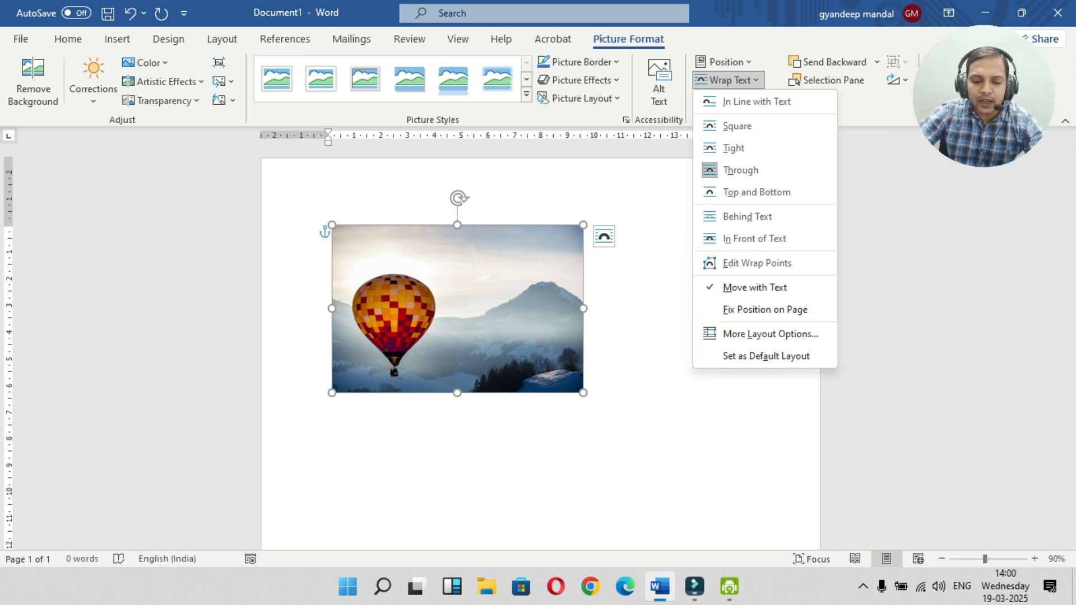
key(Escape)
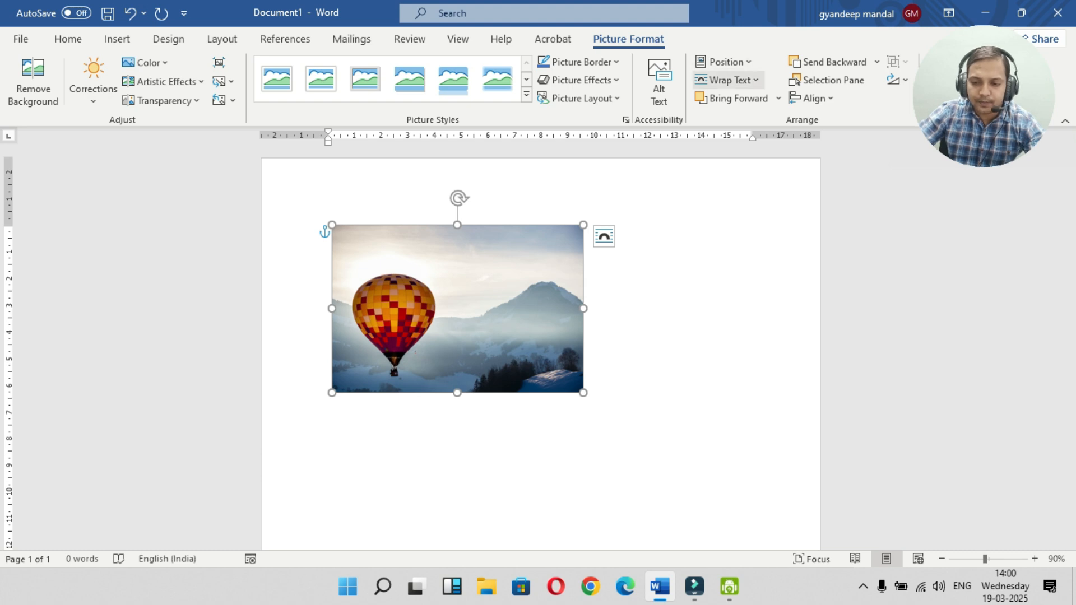
click(727, 80)
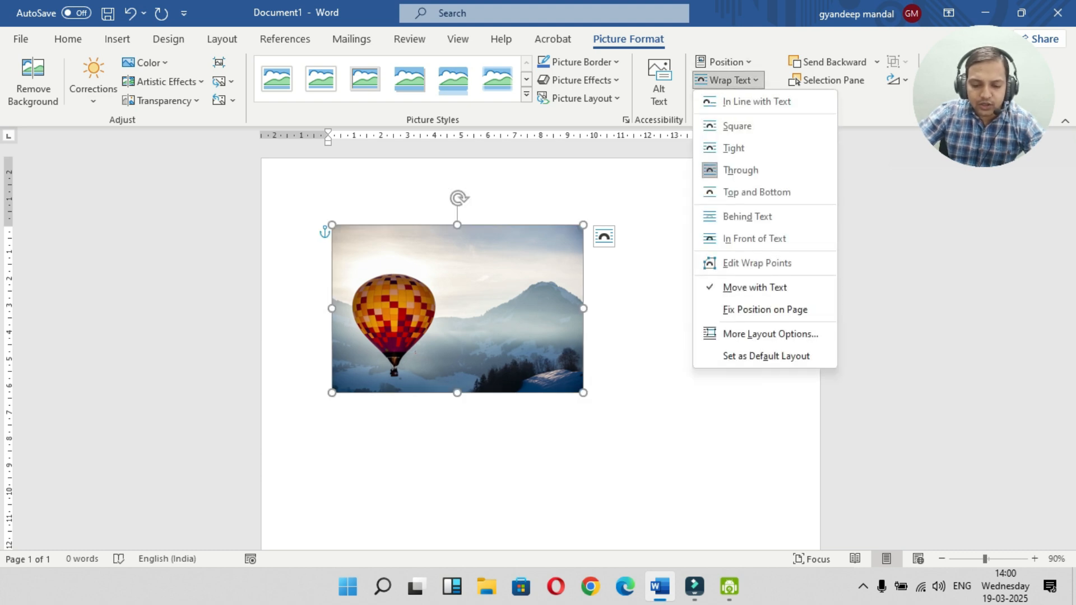
key(Escape)
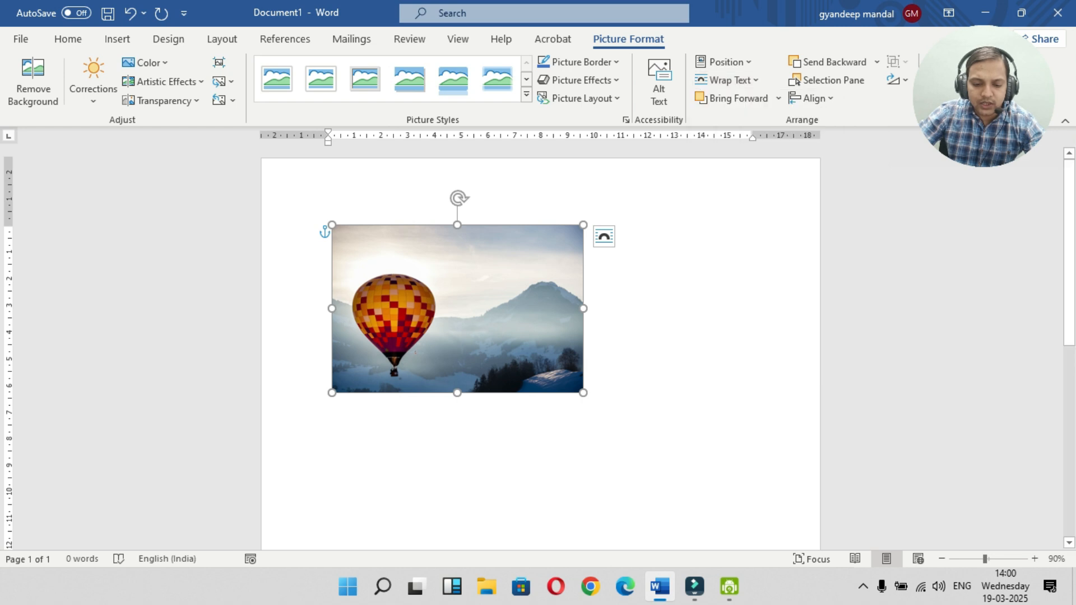
click(727, 80)
click(746, 98)
drag(453, 309, 504, 325)
- Enter the text "THIS IS MY PICTURE" directly after the in-line balloon picture
click(594, 375)
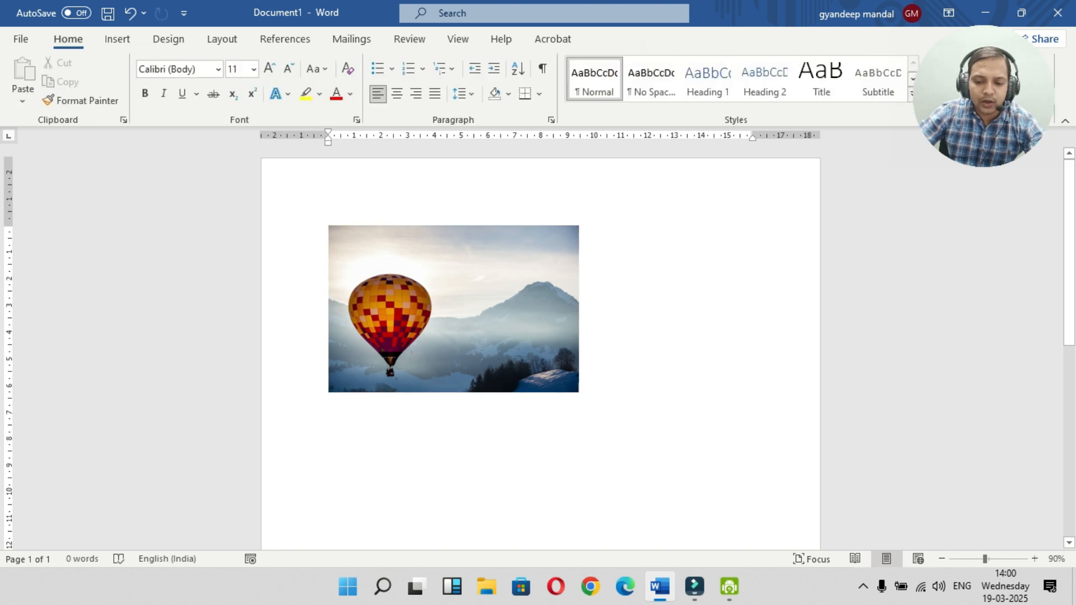
key(ctrl+z)
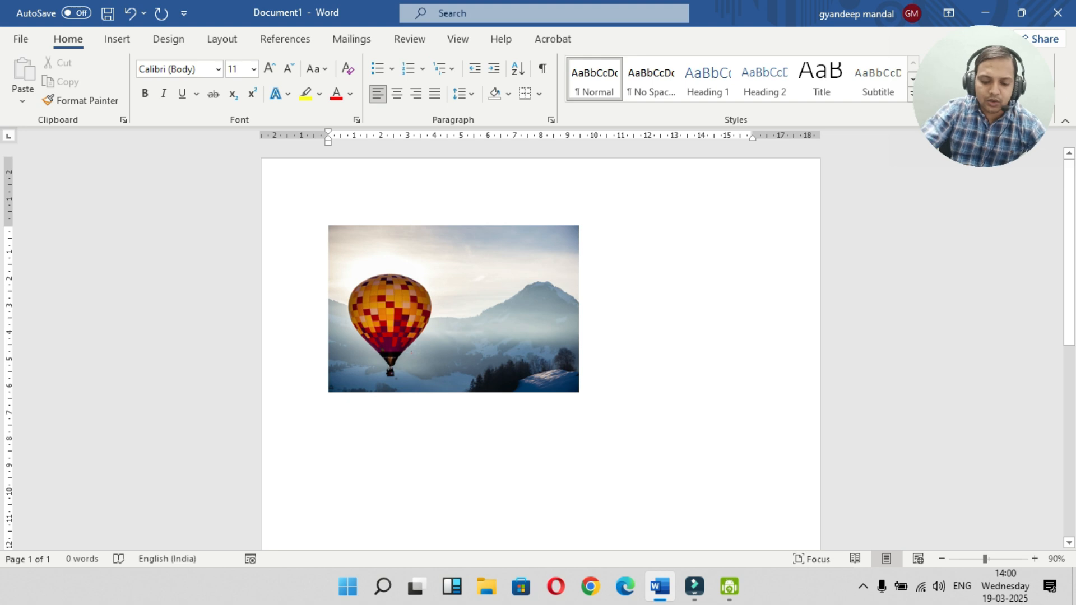
text(THIS )
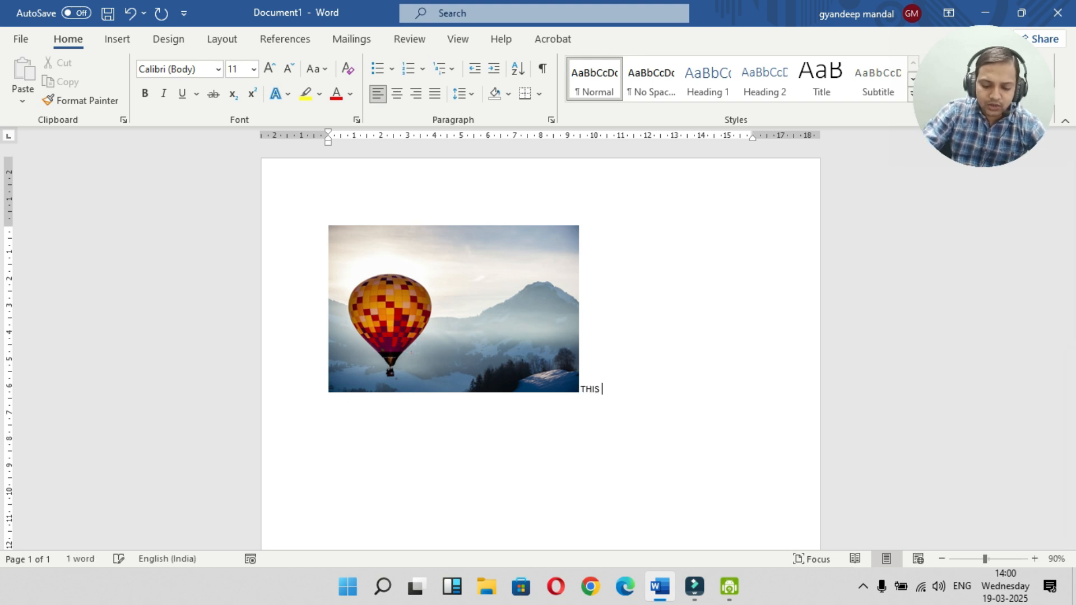
text(IS MY P)
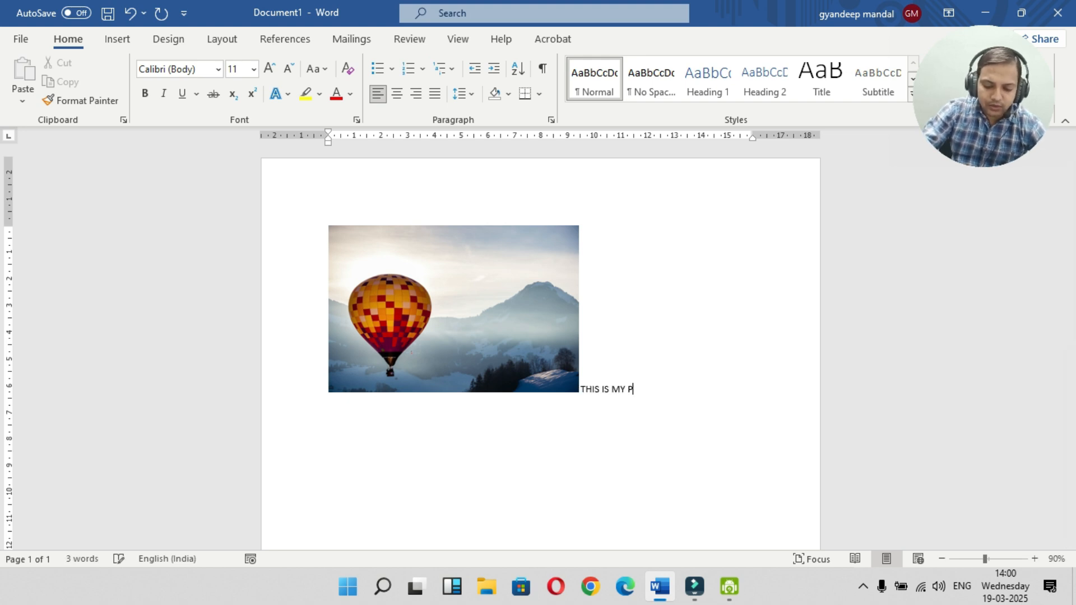
text(ICTURE)
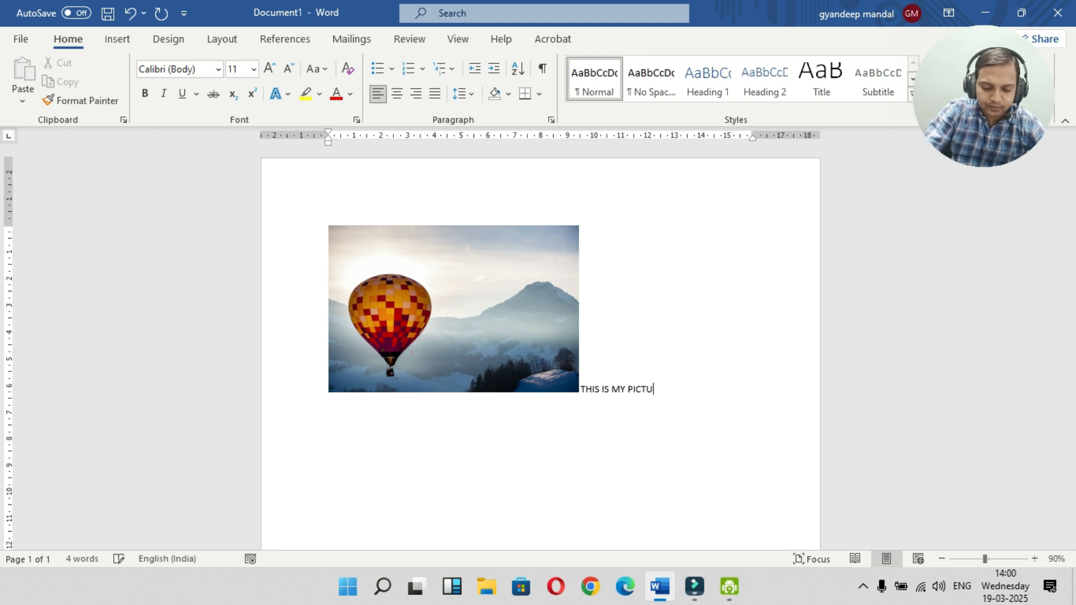
- Try to reposition the in-line balloon picture around the text and below it
drag(476, 331, 666, 389)
drag(504, 336, 331, 389)
drag(443, 337, 426, 541)
drag(449, 325, 440, 353)
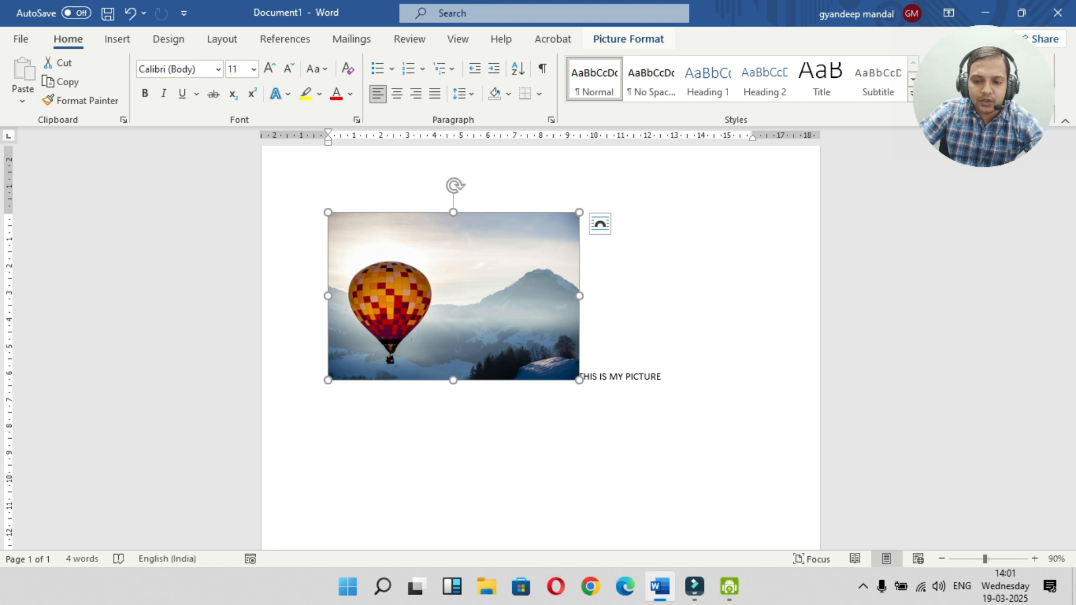
- Set the balloon picture's text wrapping to Square and move it just below the text line
click(629, 38)
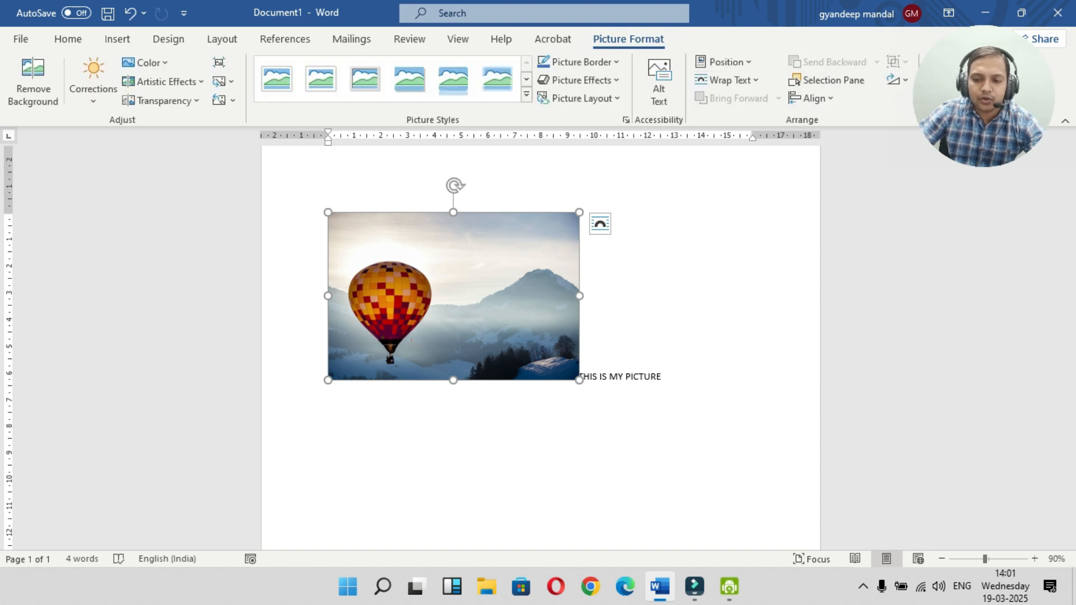
click(727, 80)
click(738, 125)
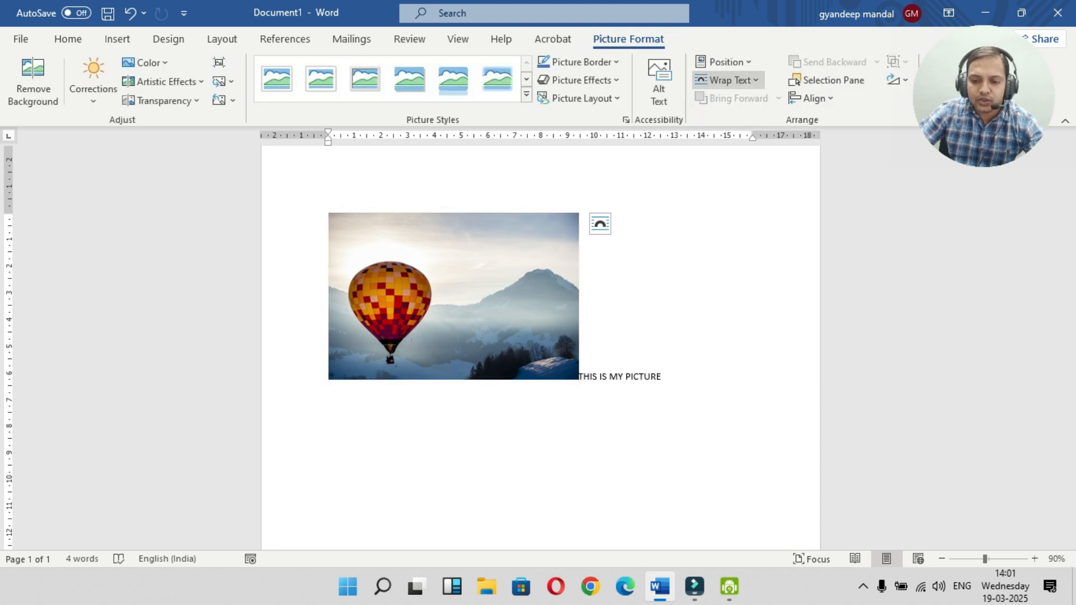
mouse_move(454, 296)
mouse_down()
mouse_move(620, 384)
mouse_move(466, 295)
mouse_move(419, 296)
mouse_move(516, 305)
mouse_move(512, 296)
mouse_move(485, 297)
mouse_move(494, 317)
mouse_move(453, 315)
mouse_up()
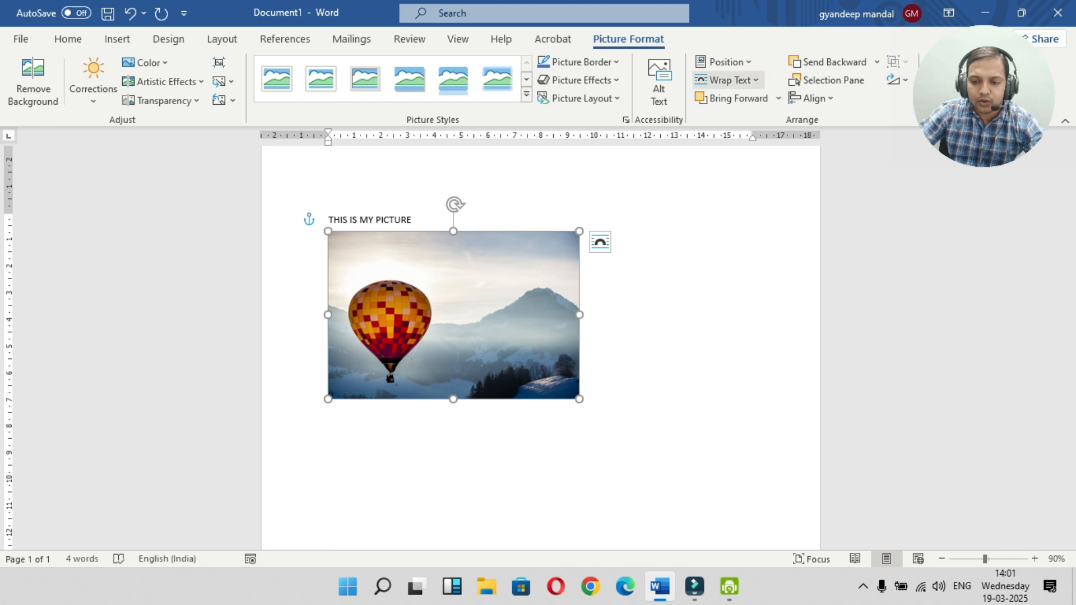
- Change the balloon picture's text wrapping to Tight and reposition it directly beneath the text
click(726, 79)
click(729, 146)
mouse_move(454, 315)
mouse_down()
mouse_move(461, 300)
mouse_move(453, 314)
mouse_up()
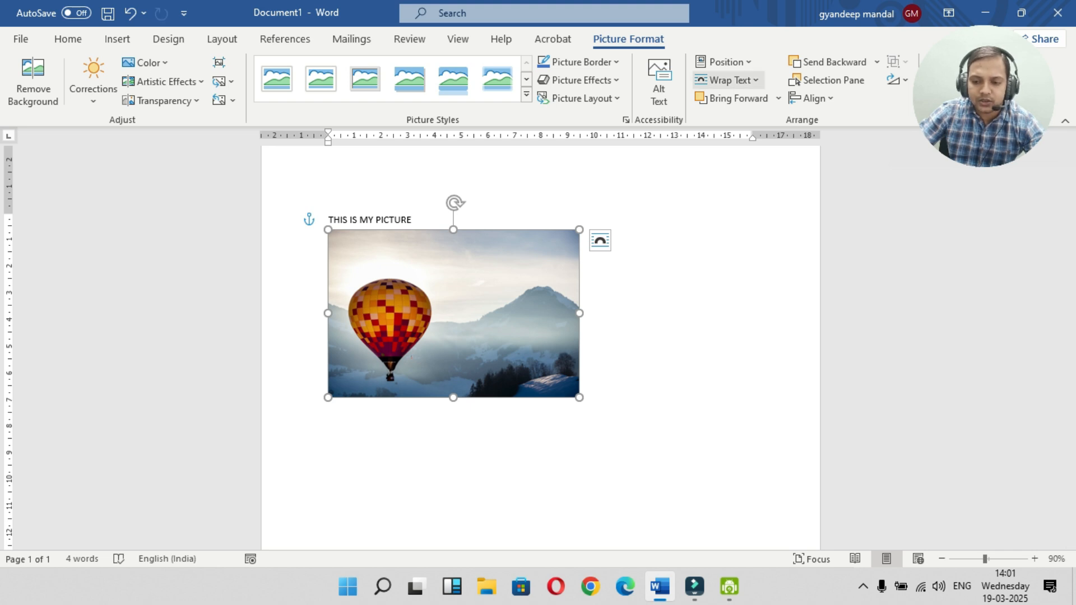
- Change the balloon picture's text wrapping to Through and place it beneath the text line
click(727, 80)
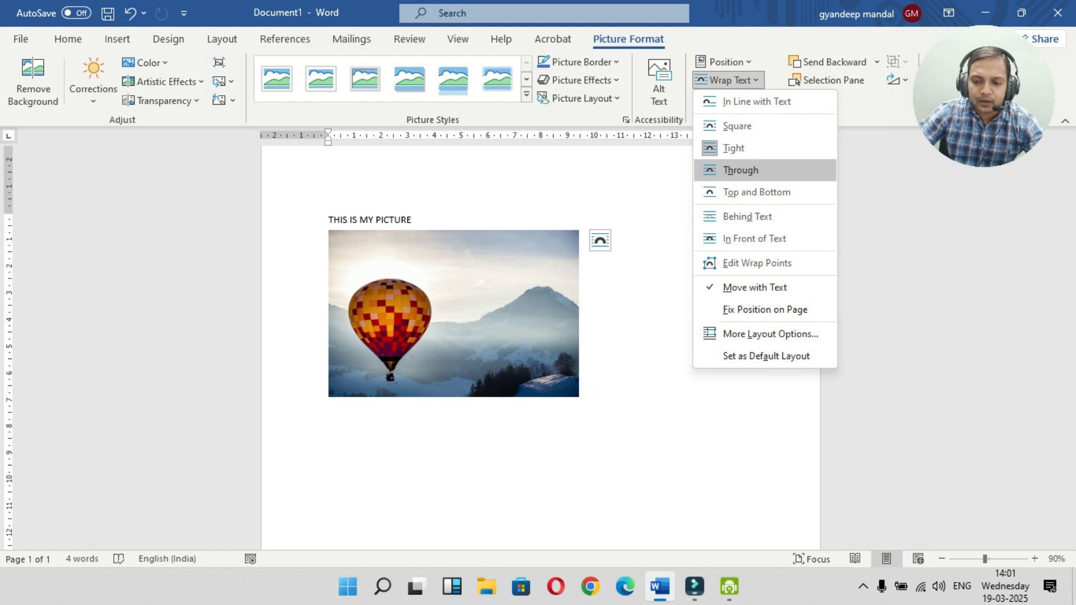
click(741, 170)
mouse_move(454, 297)
mouse_down()
mouse_move(594, 296)
mouse_move(462, 296)
mouse_move(482, 314)
mouse_move(519, 310)
mouse_move(454, 314)
mouse_up()
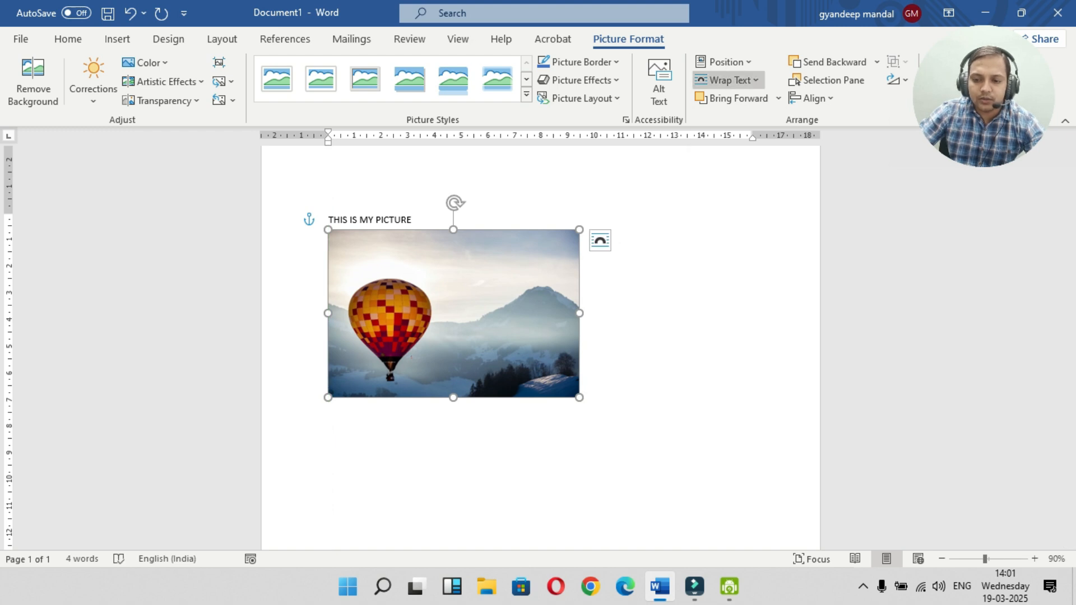
- Change the balloon picture's text wrapping to Top and Bottom and shift it slightly lower under the text
click(727, 80)
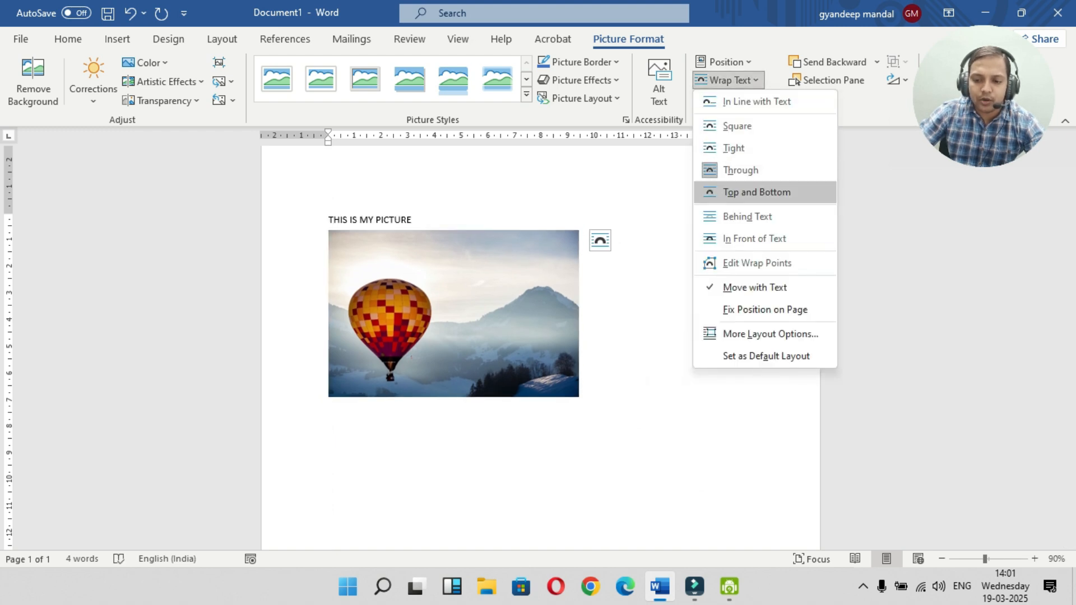
click(756, 192)
mouse_move(453, 313)
mouse_down()
mouse_move(446, 295)
mouse_move(458, 301)
mouse_move(457, 330)
mouse_move(454, 317)
mouse_up()
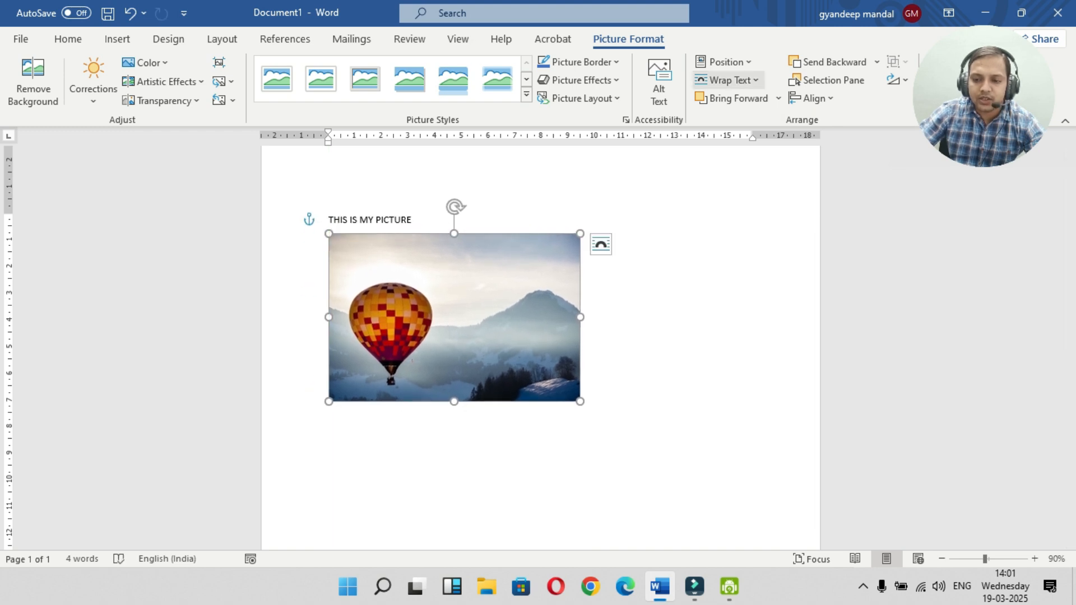
- Set the balloon picture's text wrapping to Tight and apply the preset position at the middle centre of the page
click(728, 81)
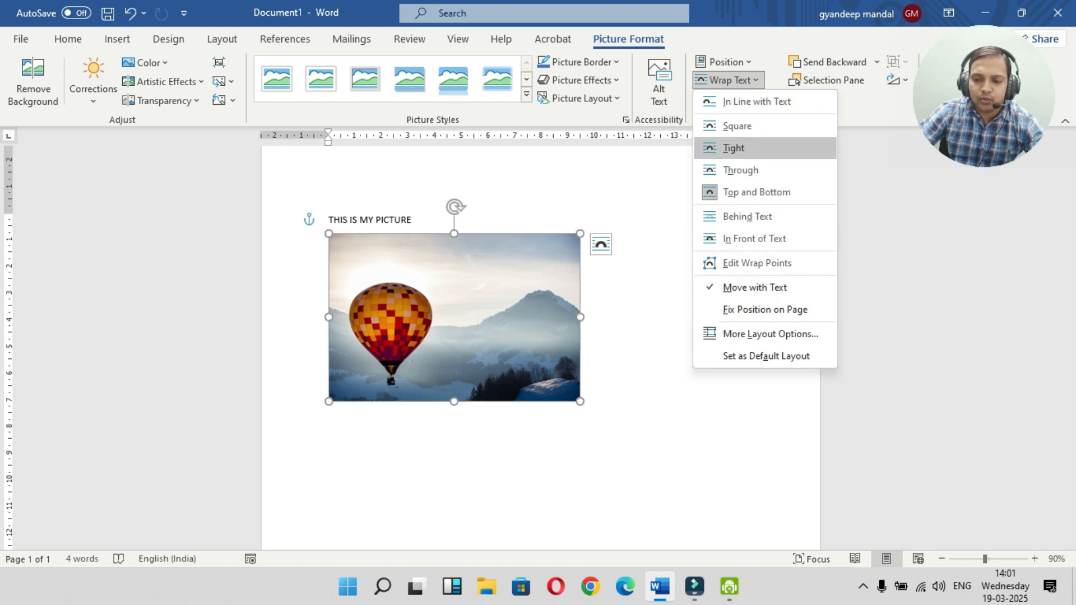
click(750, 148)
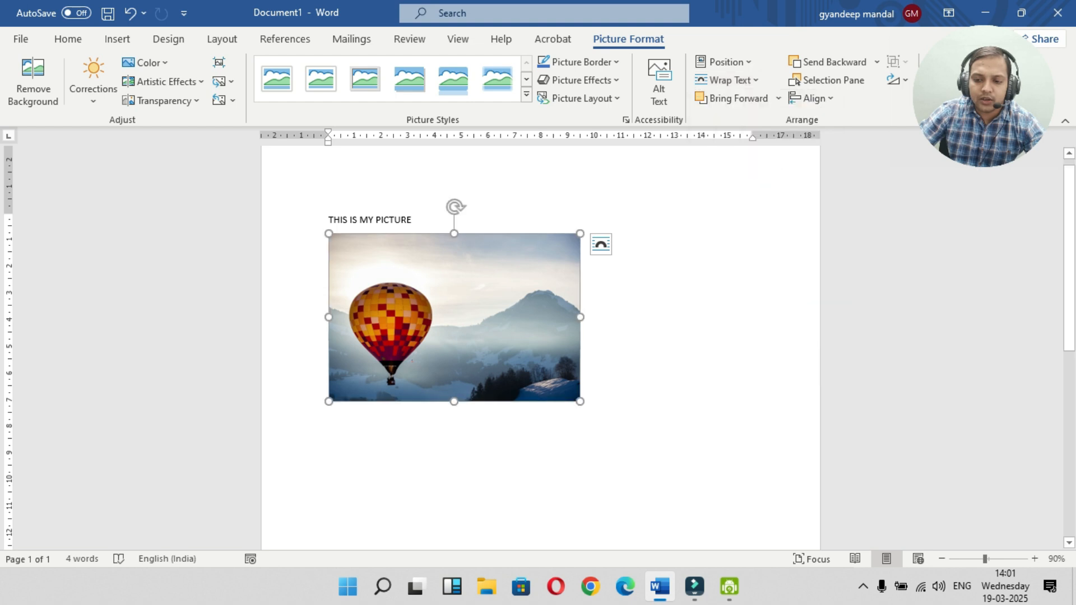
mouse_move(454, 318)
mouse_down()
mouse_move(491, 329)
mouse_move(627, 300)
mouse_move(453, 319)
mouse_up()
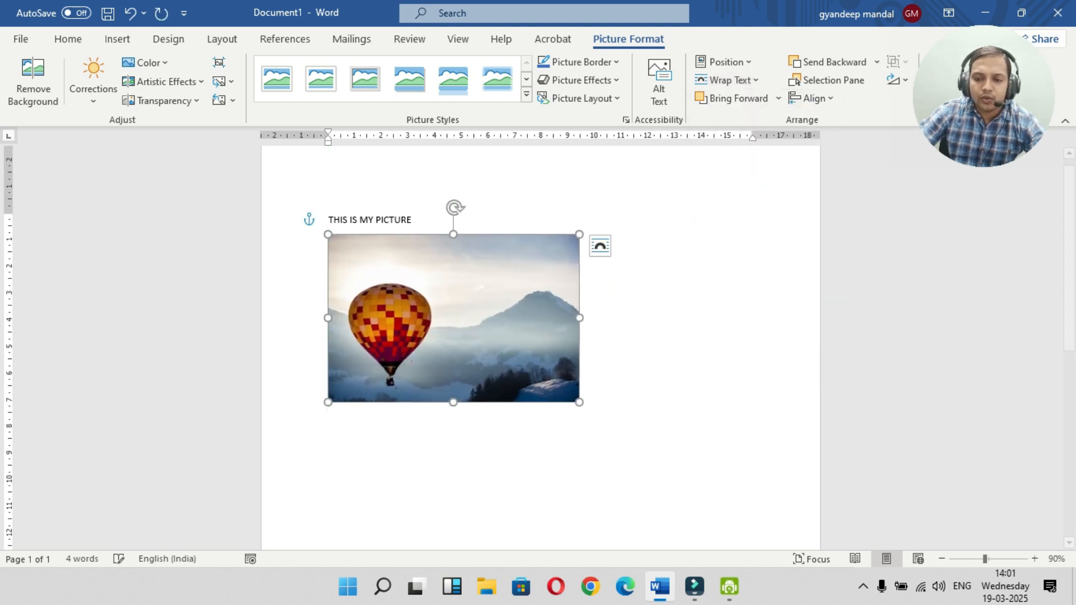
click(730, 63)
click(761, 281)
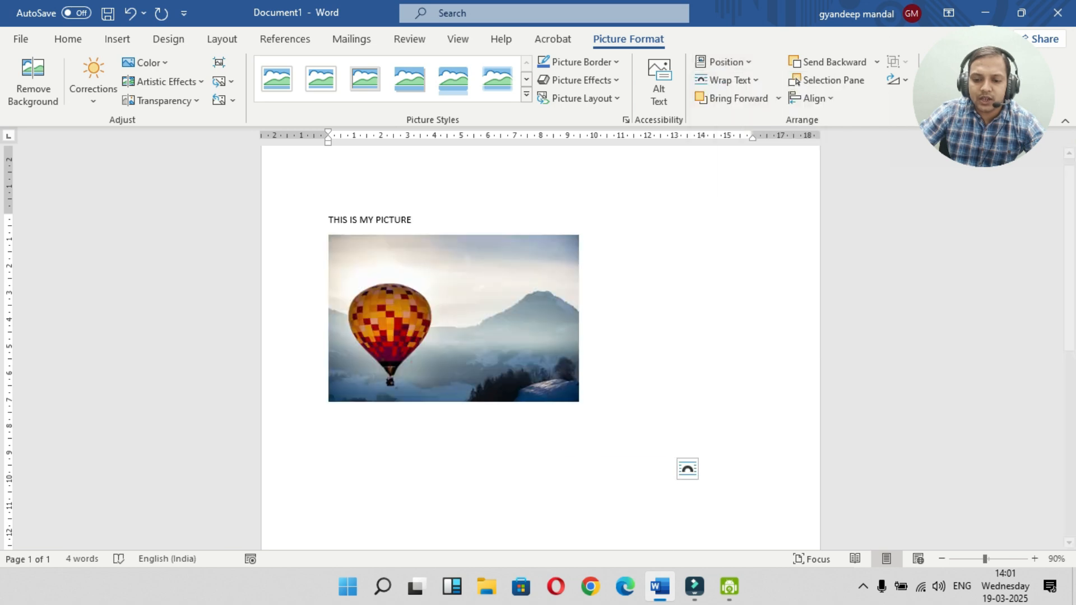
- Position the balloon picture at the top centre of the page with square text wrapping
click(726, 62)
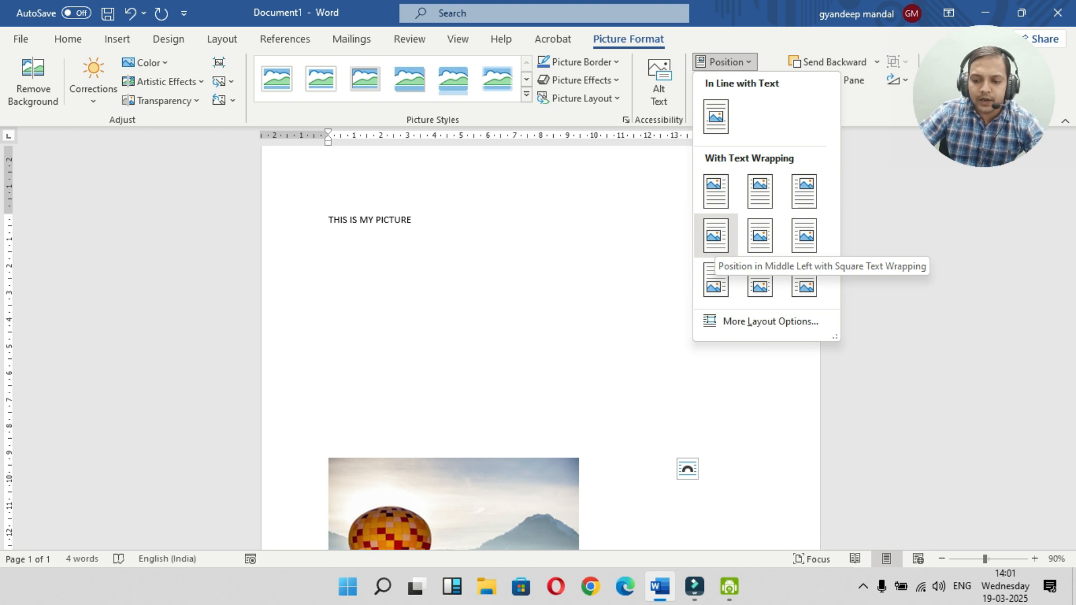
key(Escape)
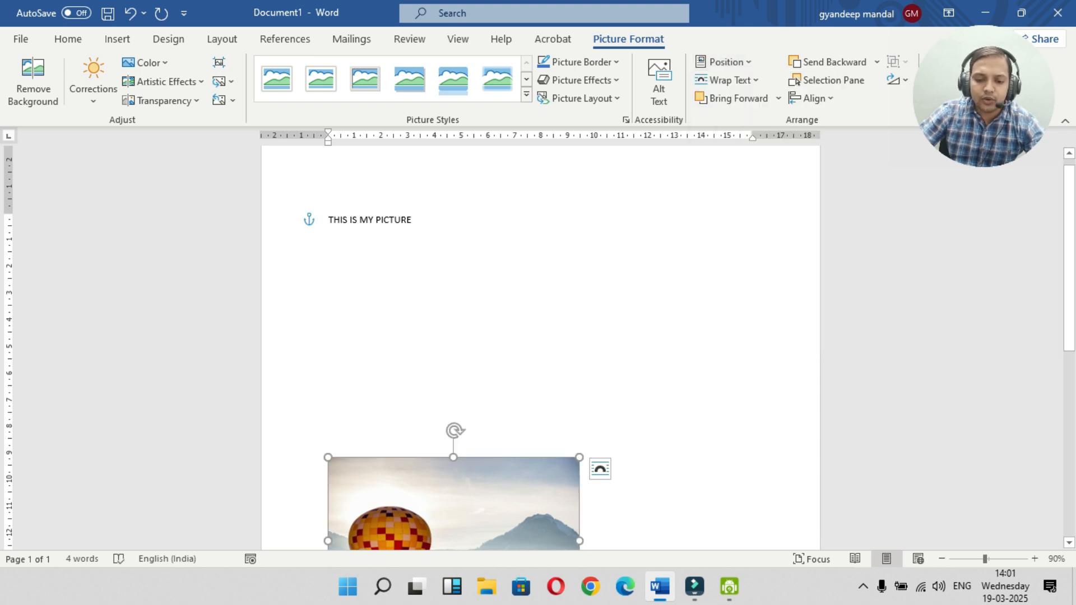
click(727, 62)
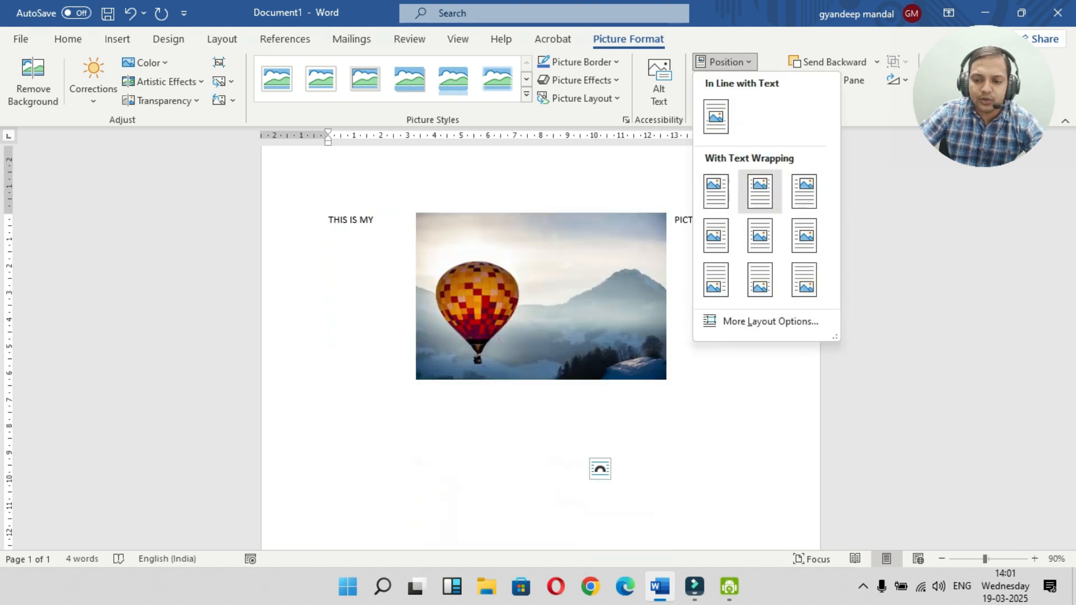
click(762, 185)
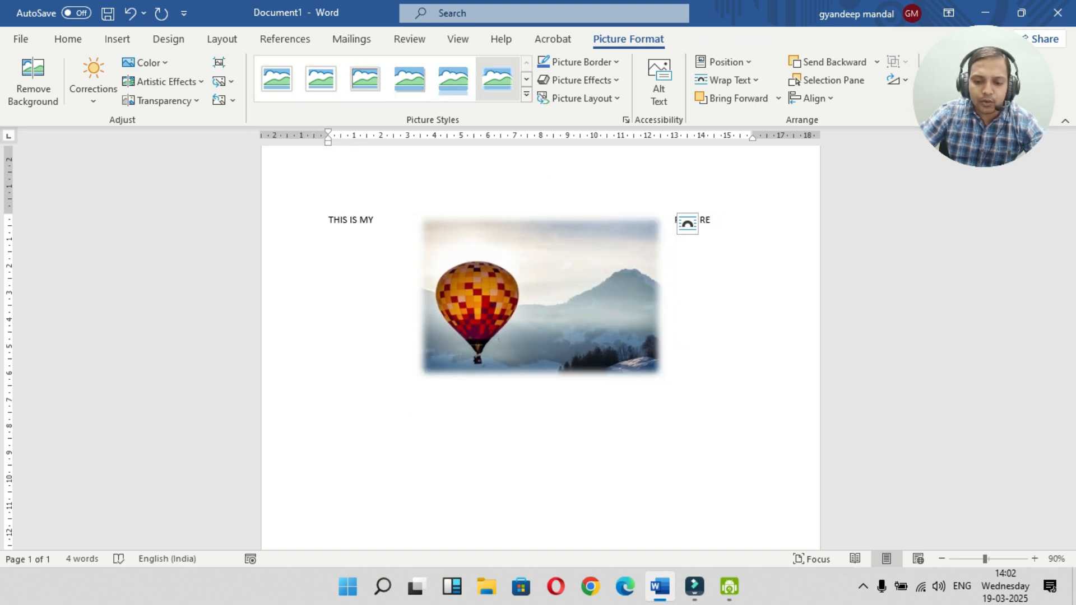
- Try the reflected rounded picture style, and apply the white-framed style with two snipped diagonal corners to the balloon picture
click(453, 78)
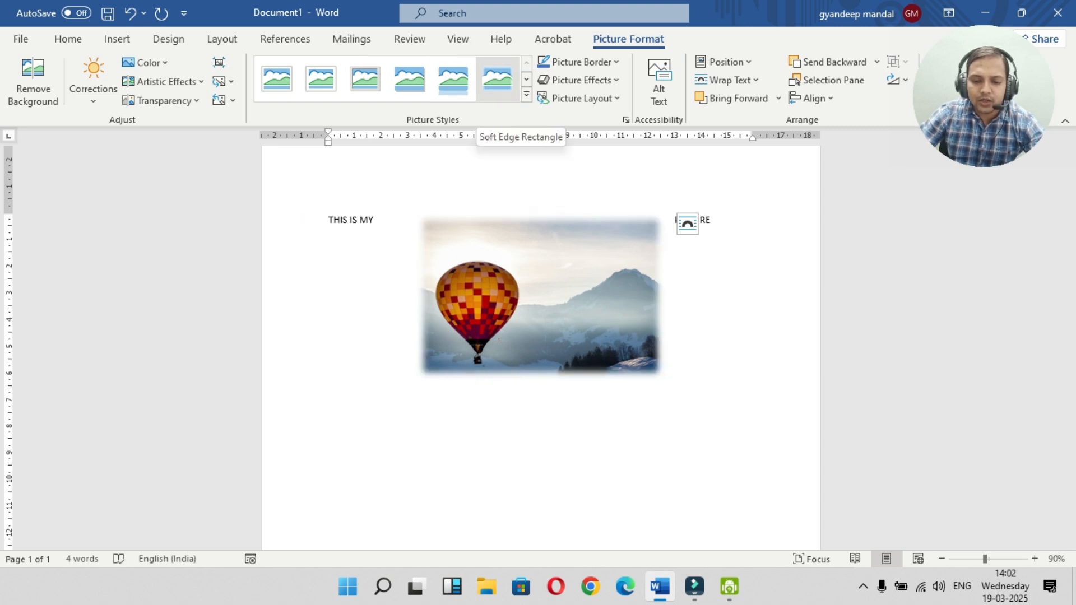
click(526, 79)
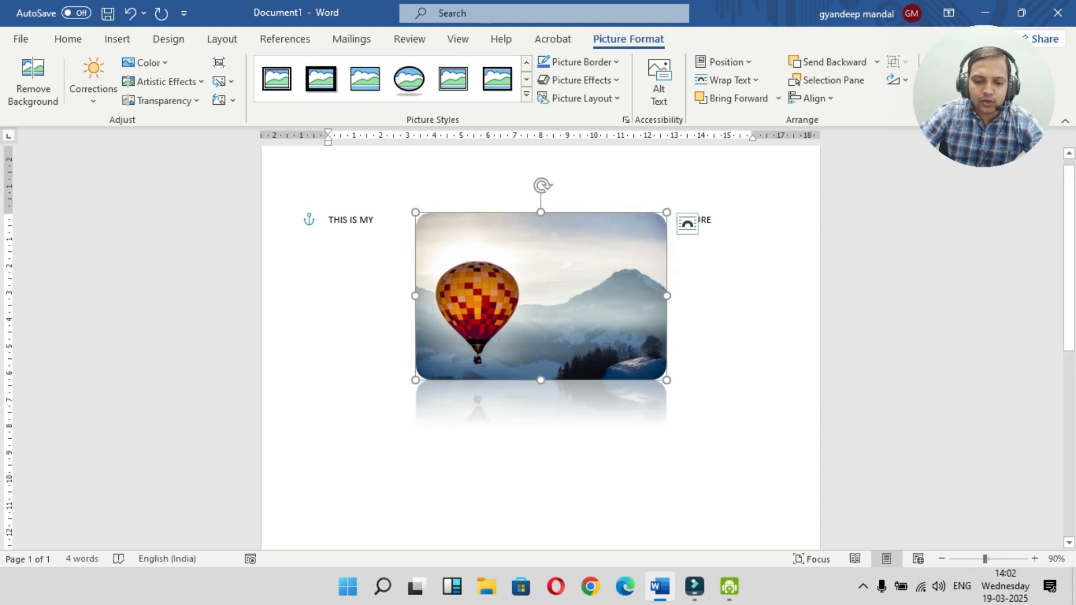
click(526, 79)
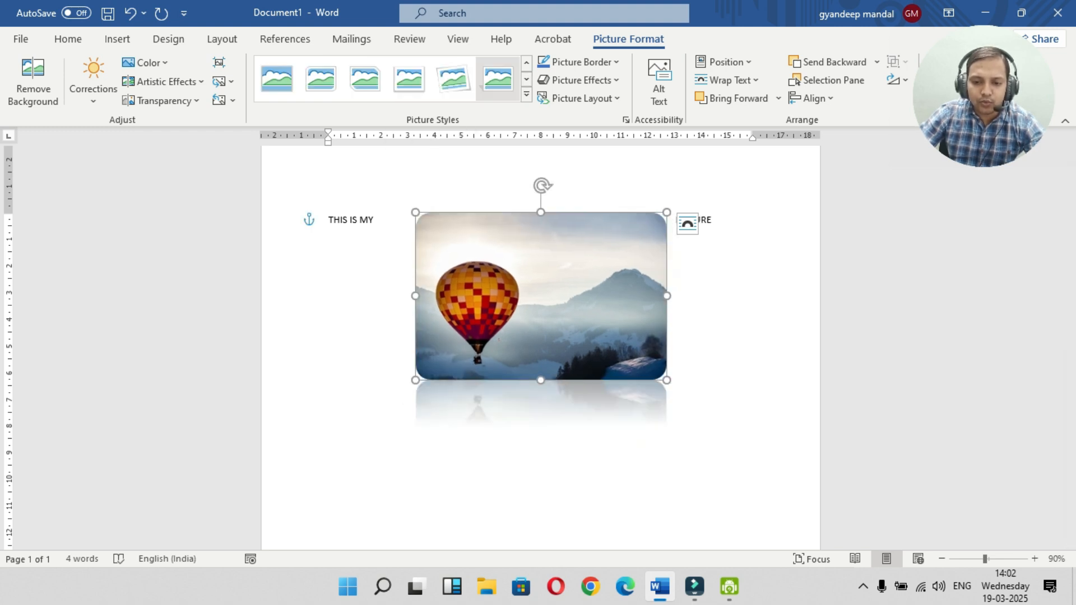
click(365, 79)
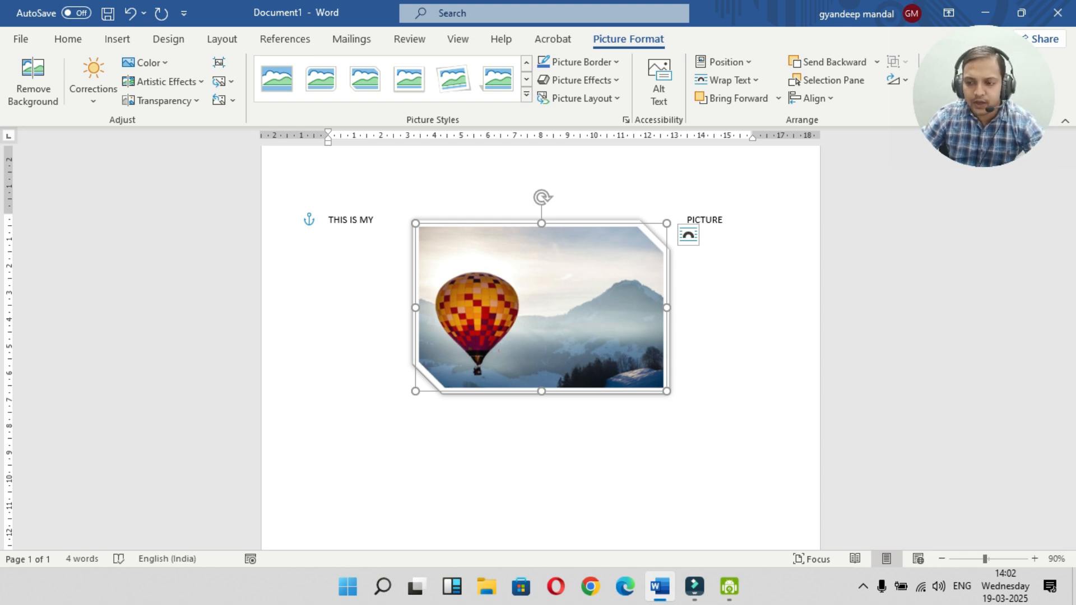
- View the Office account and product information page and return to the document
click(20, 39)
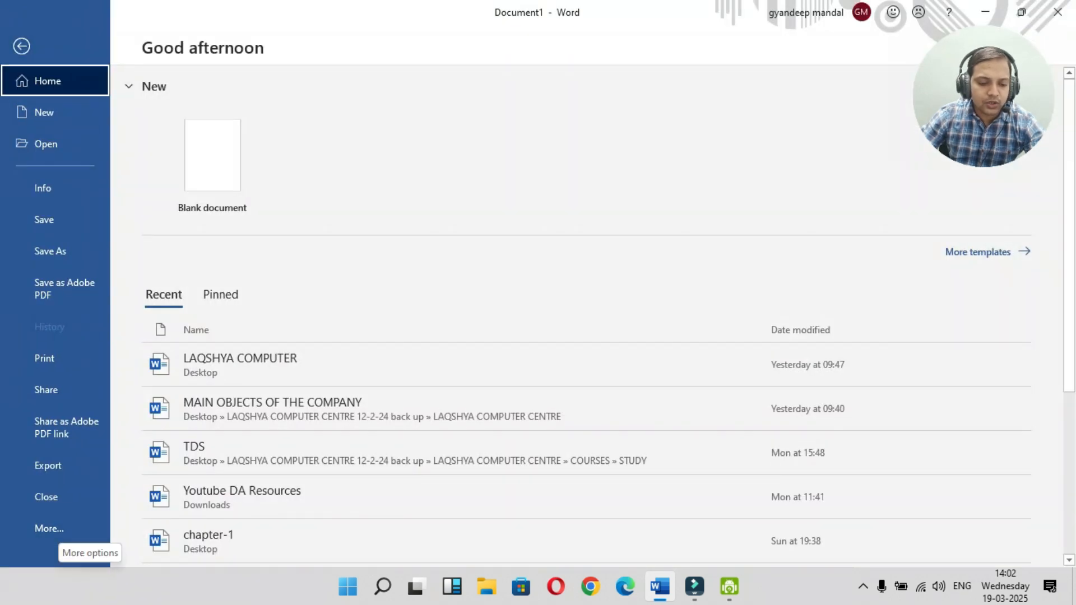
click(56, 528)
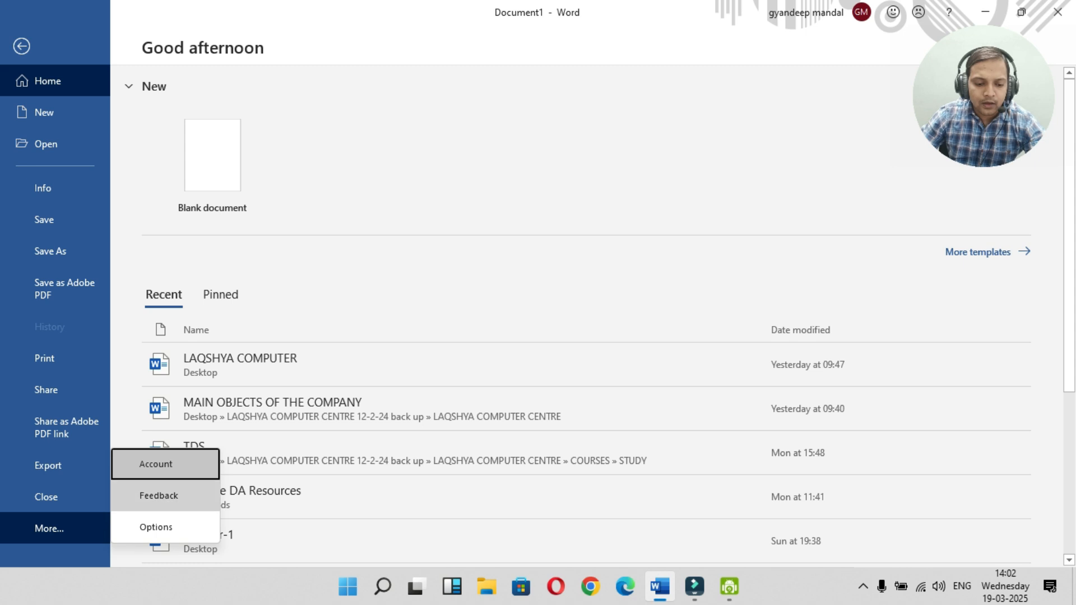
key(Return)
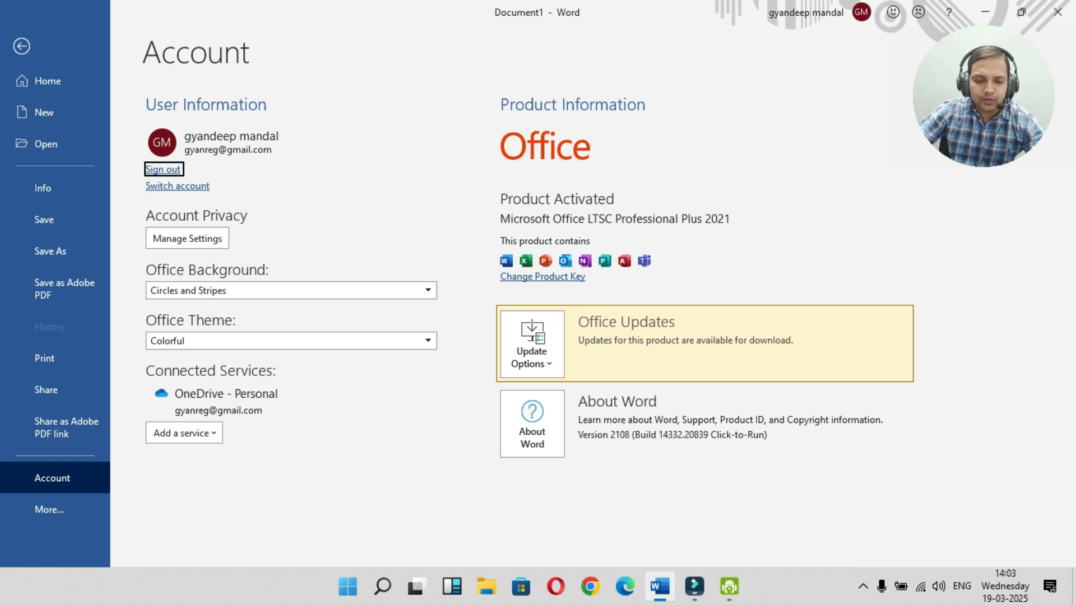
click(22, 46)
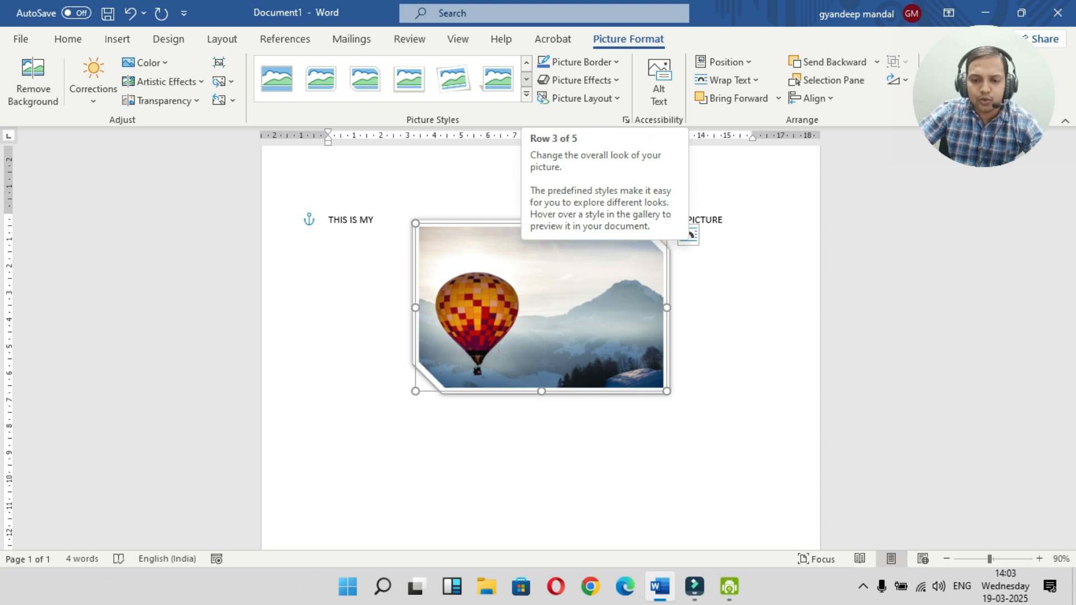
- Try automatic background removal on the balloon picture and discard all its changes
click(526, 79)
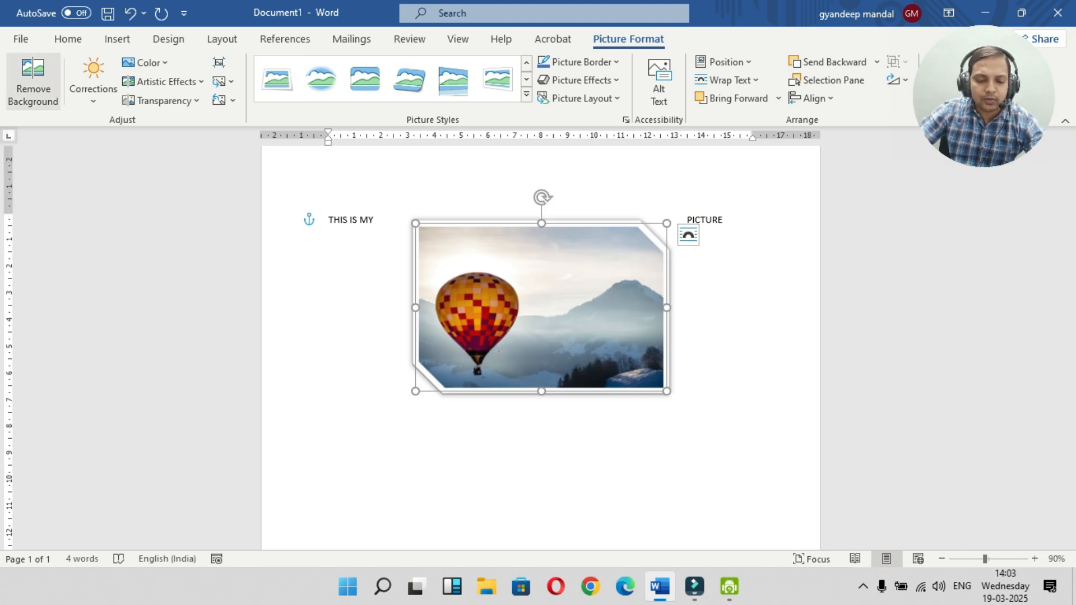
click(33, 81)
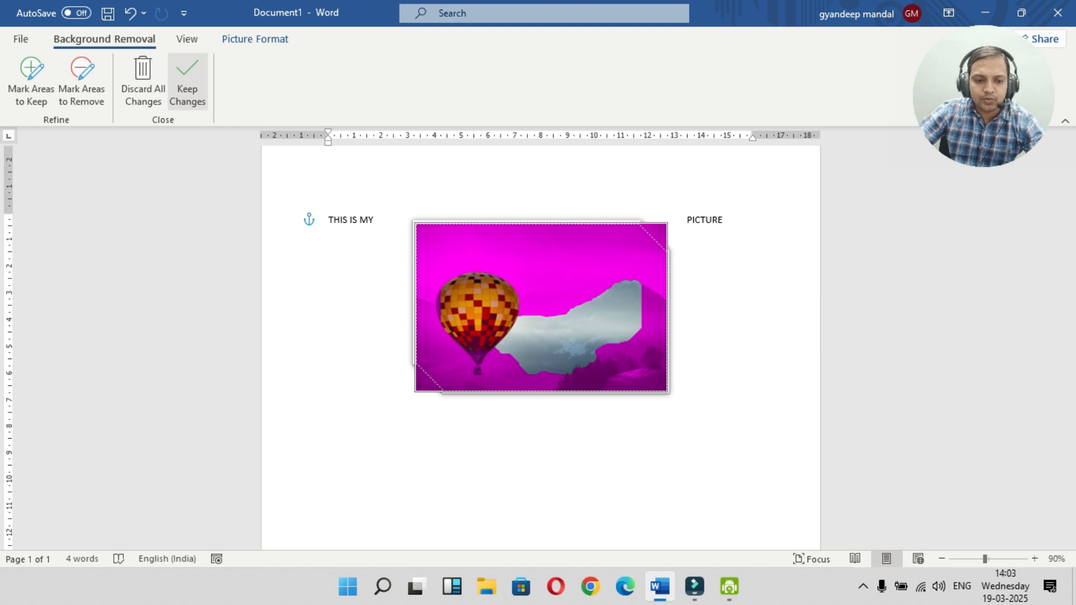
click(143, 81)
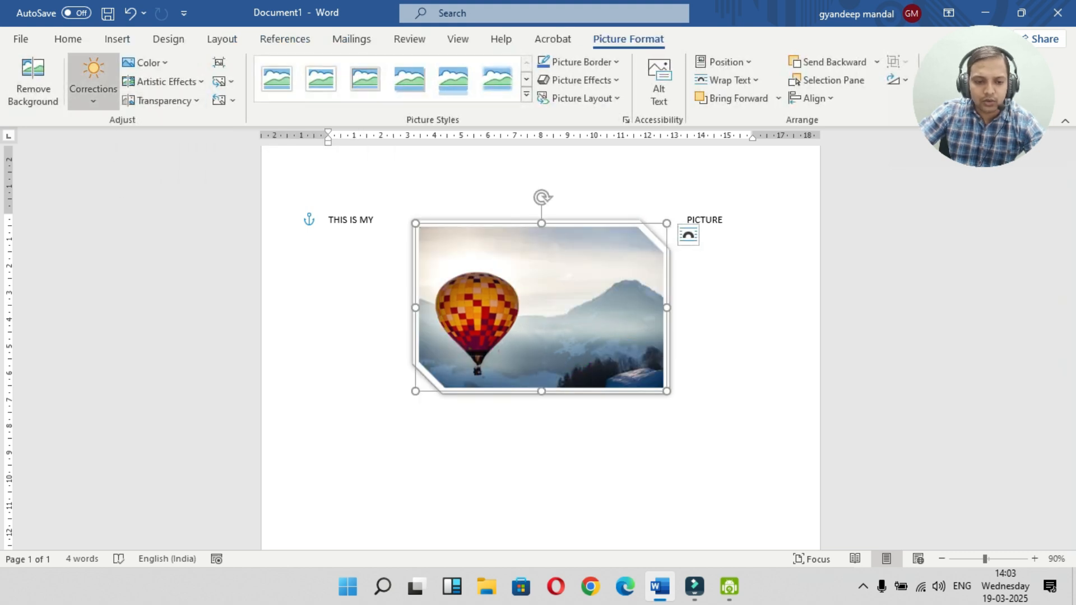
- Compare the strongest soften and sharpen presets on the balloon picture, finishing with the 50% sharpen preset
click(93, 87)
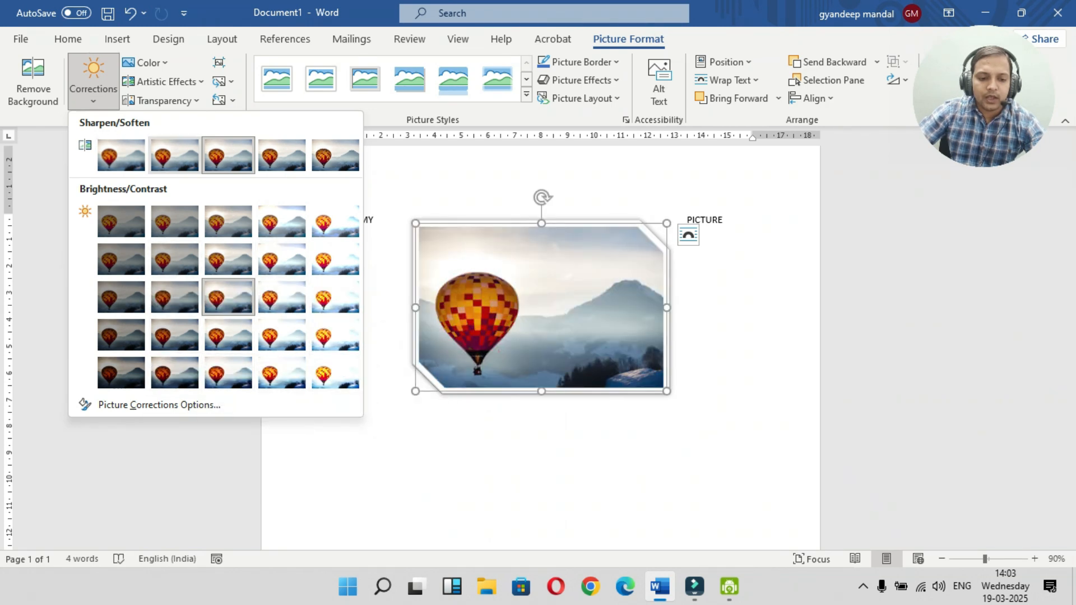
click(336, 155)
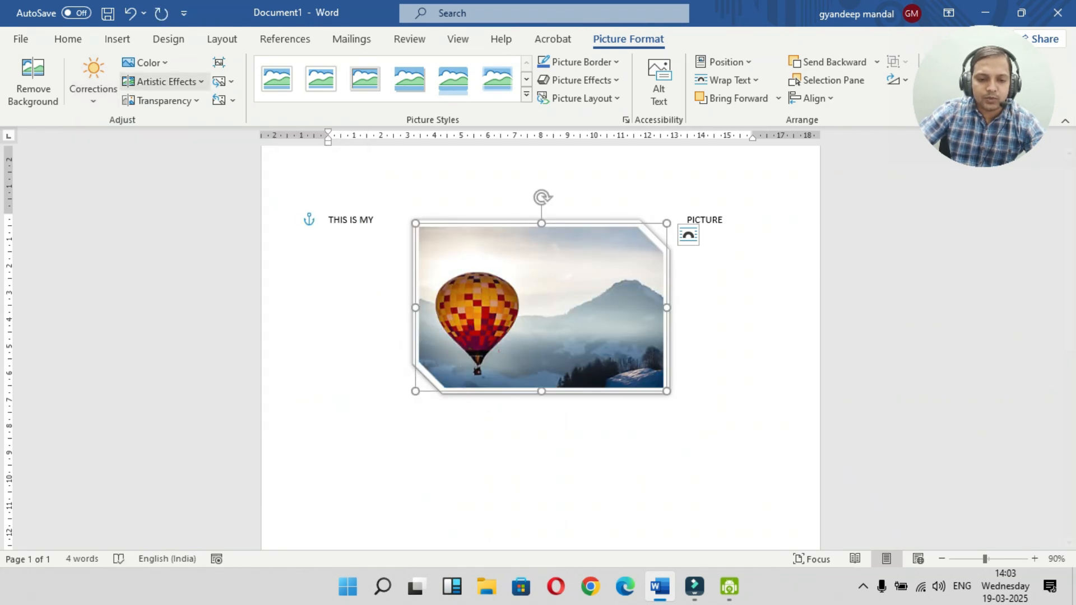
click(93, 82)
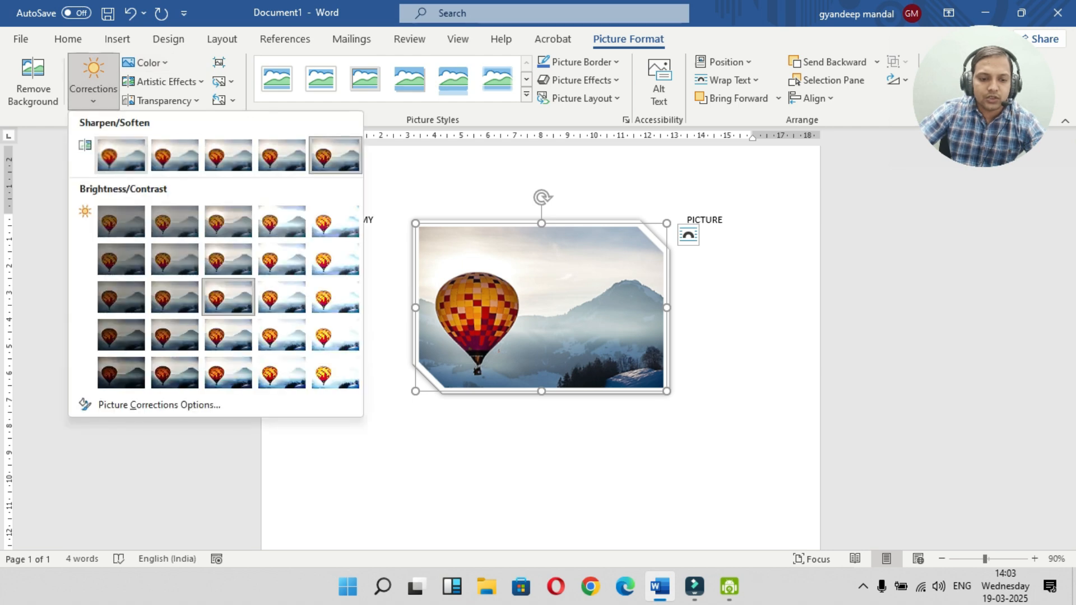
click(121, 156)
click(93, 81)
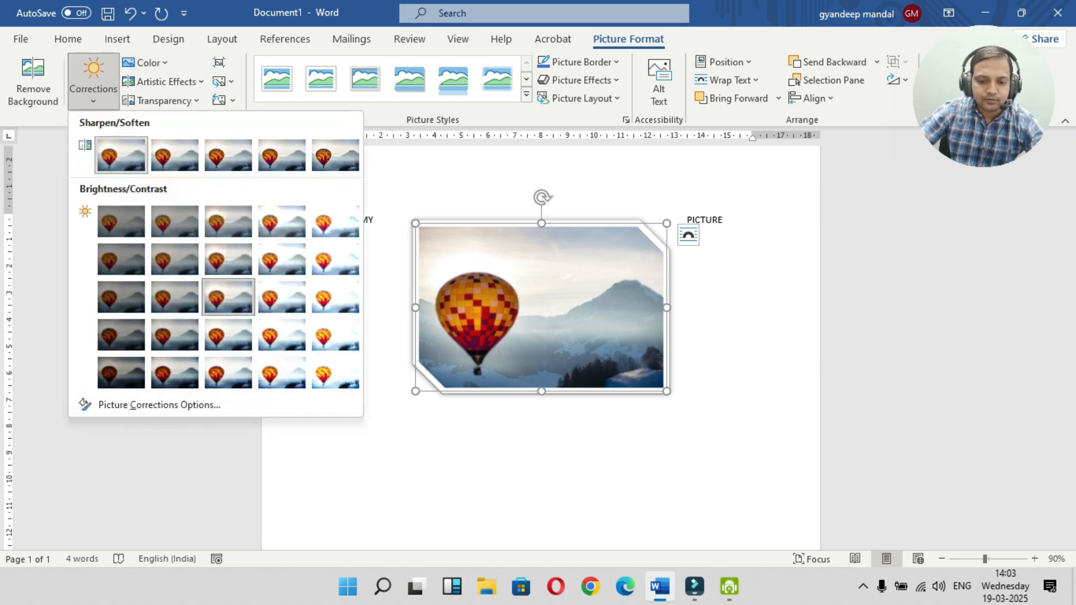
click(336, 155)
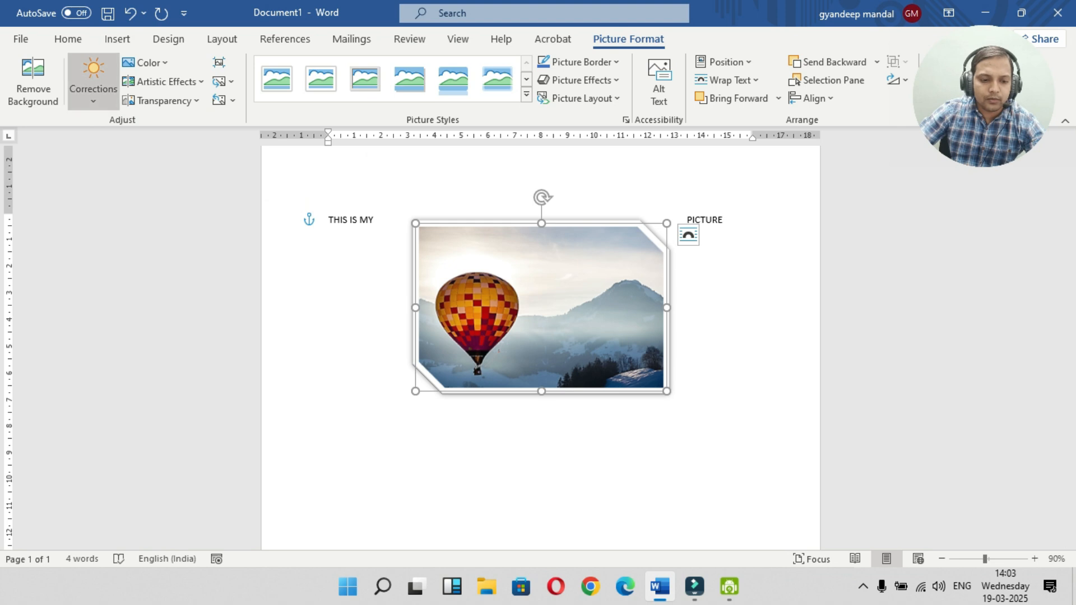
click(93, 81)
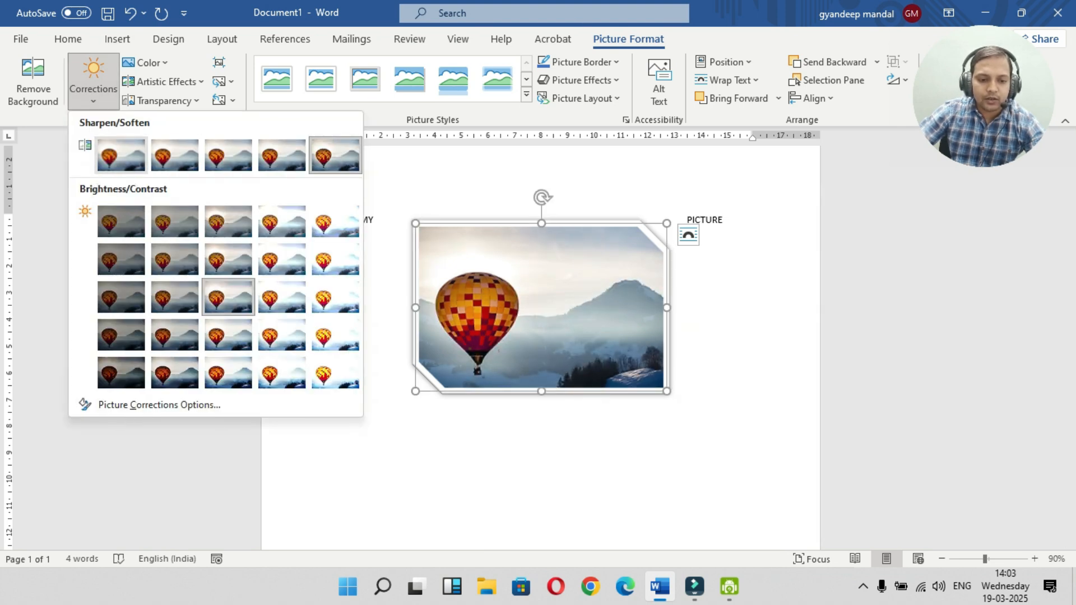
click(121, 156)
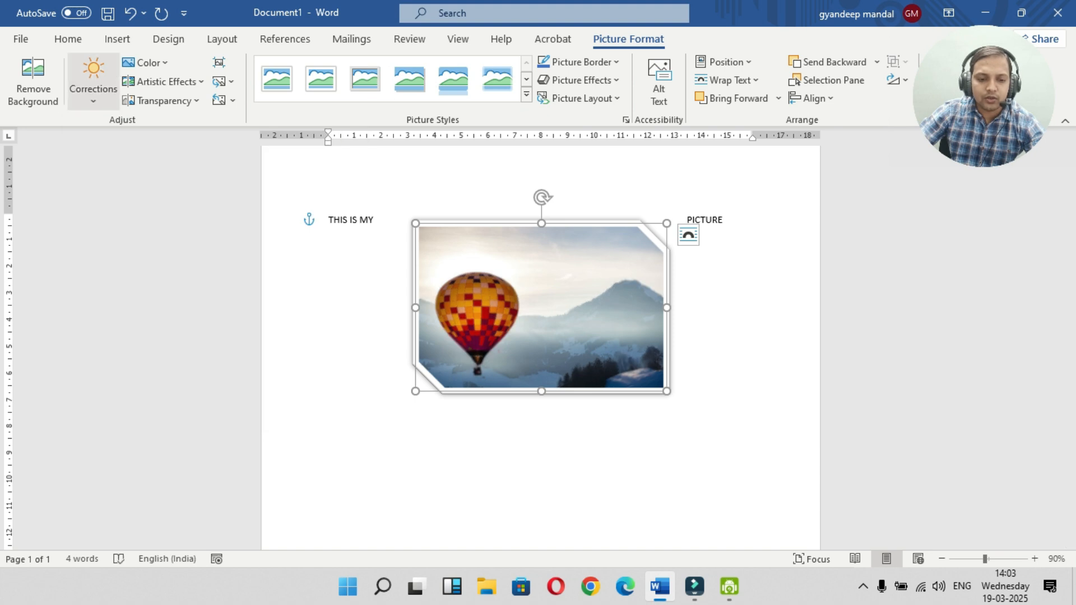
click(93, 81)
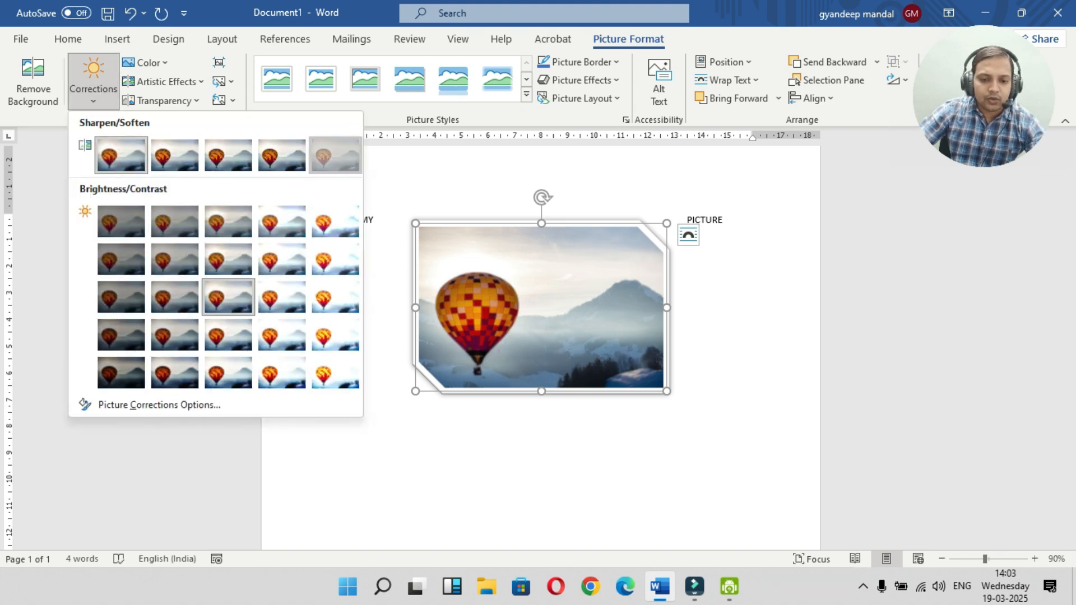
click(335, 156)
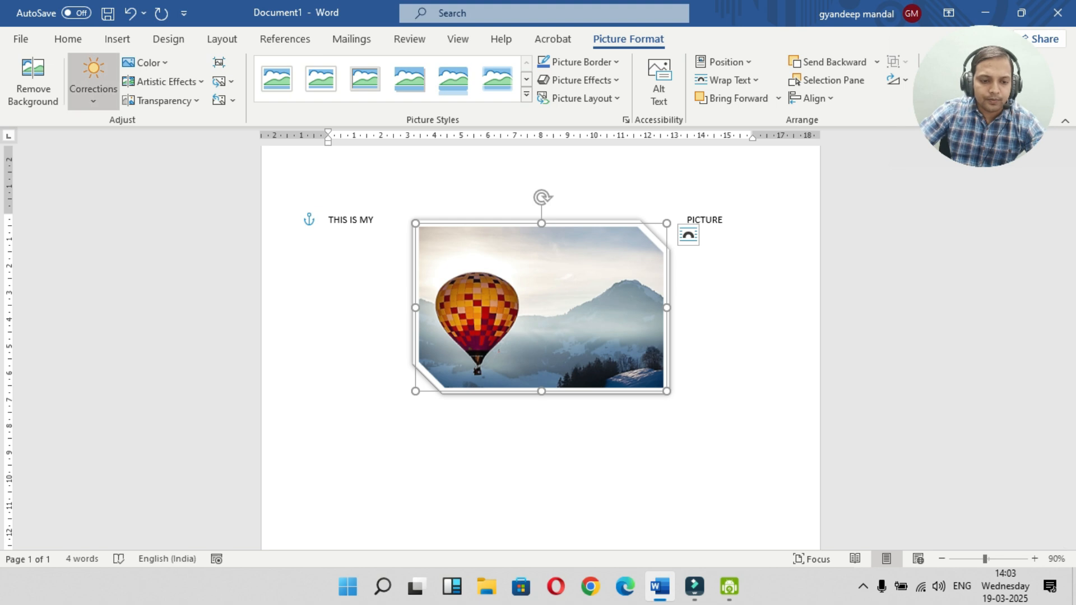
- Fine-tune the balloon picture's corrections to 36% brightness, 12% contrast and 53% sharpness
click(93, 81)
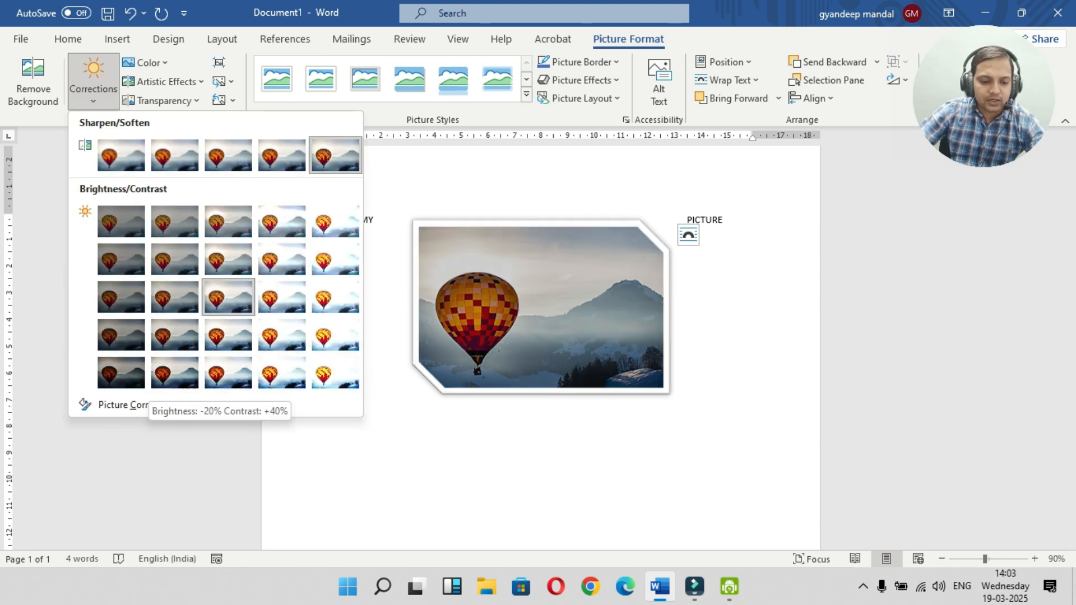
click(160, 405)
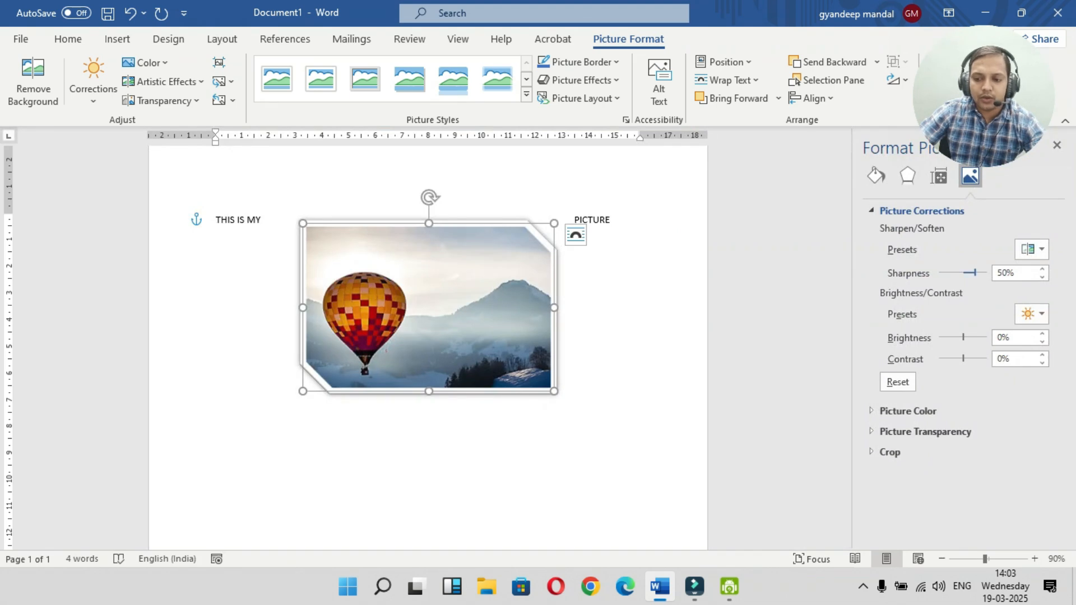
drag(964, 358, 971, 337)
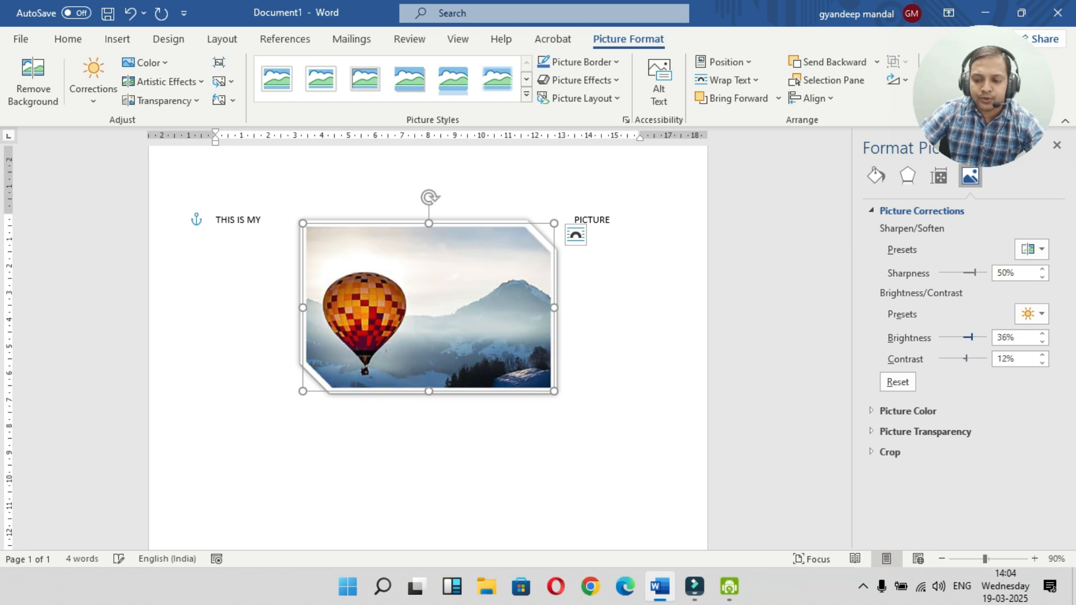
drag(975, 273, 976, 273)
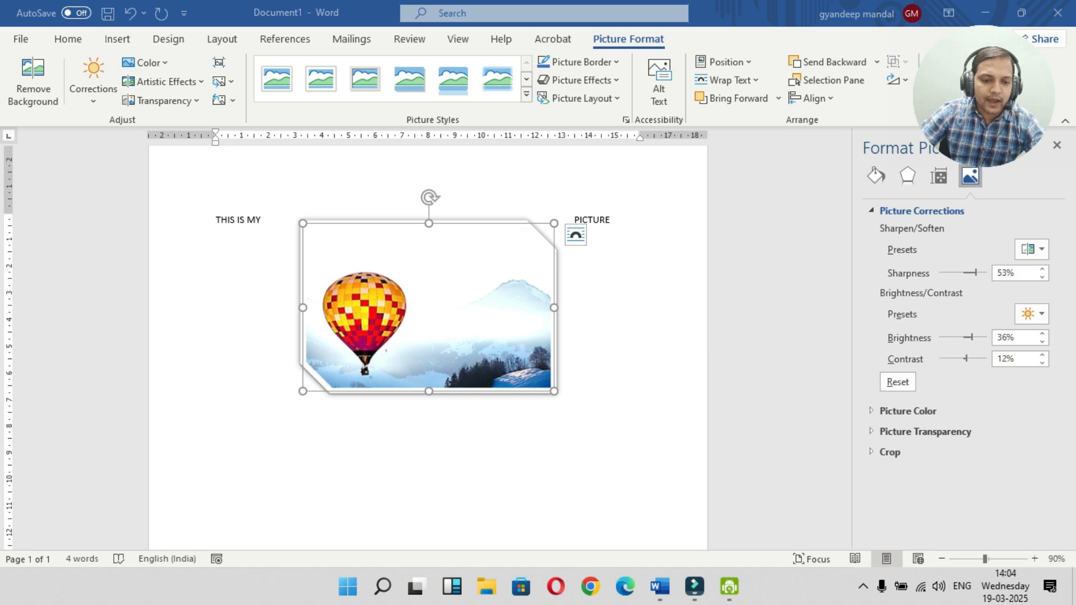
- Try the light green recolor on the balloon picture, and apply the darkest two-tone black-and-white recolor preset
click(145, 62)
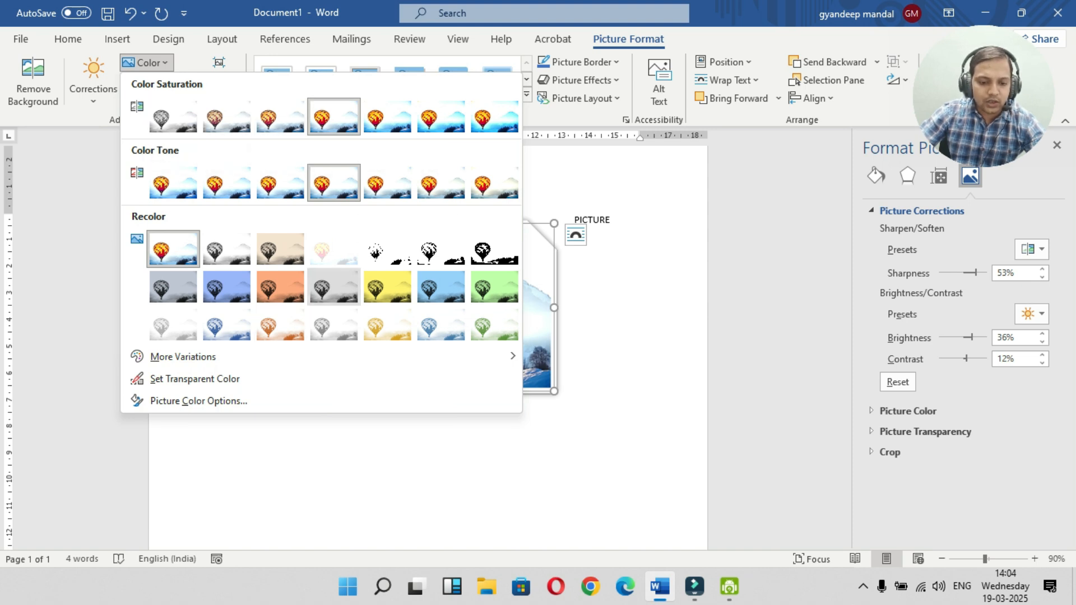
click(495, 286)
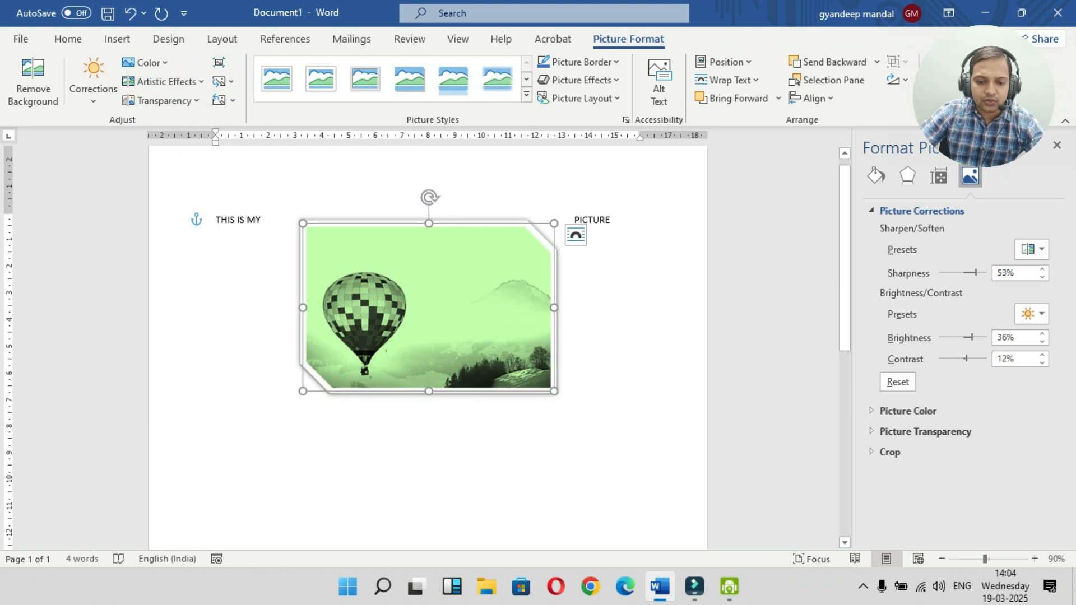
click(144, 62)
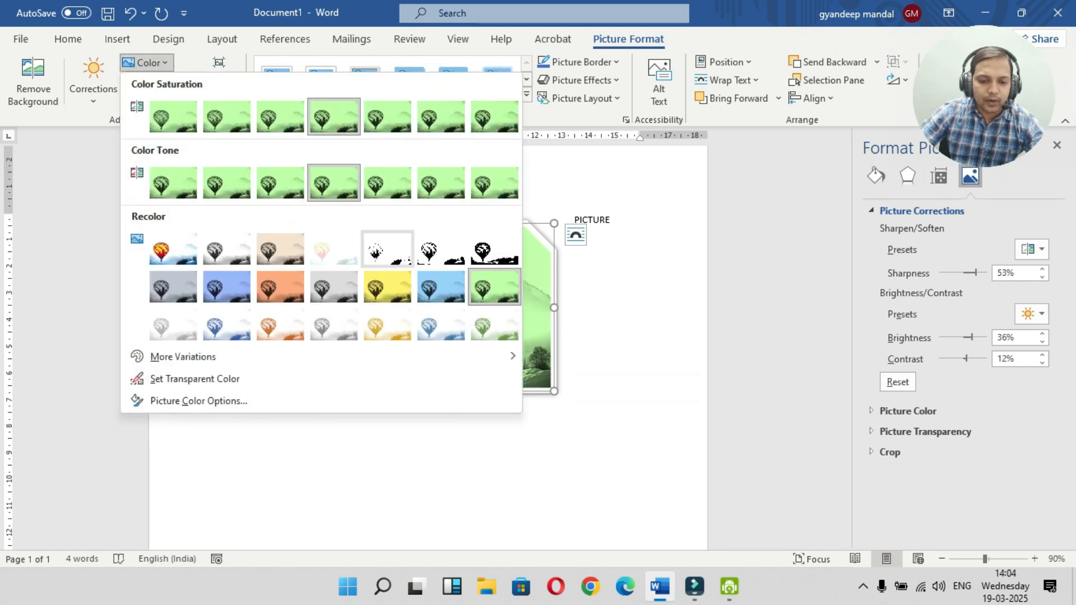
click(494, 250)
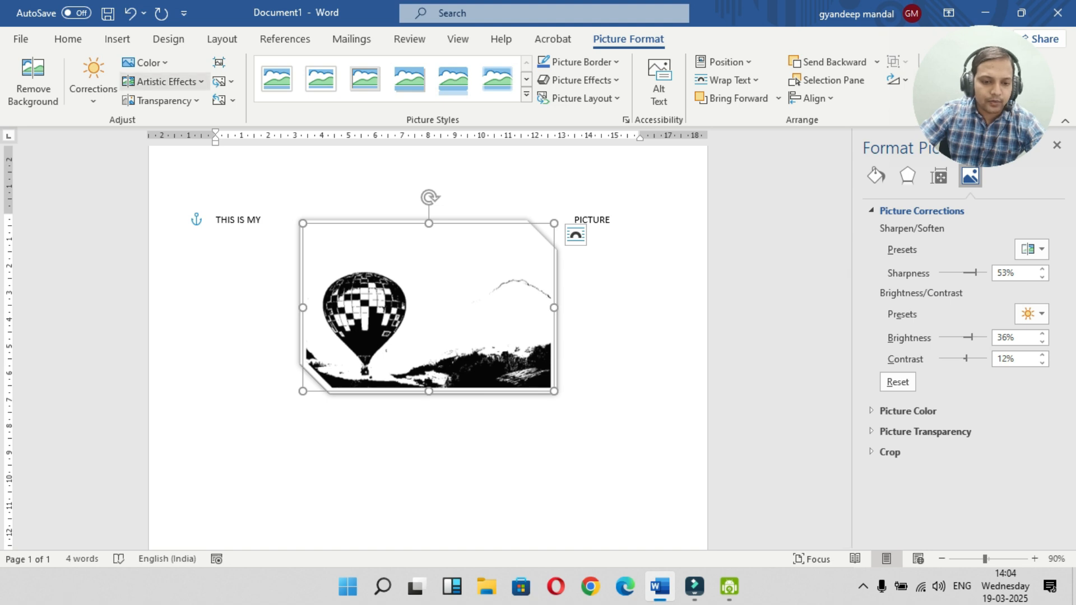
- Try different artistic effects on the balloon picture and make it semi-transparent with the fourth transparency preset
click(162, 82)
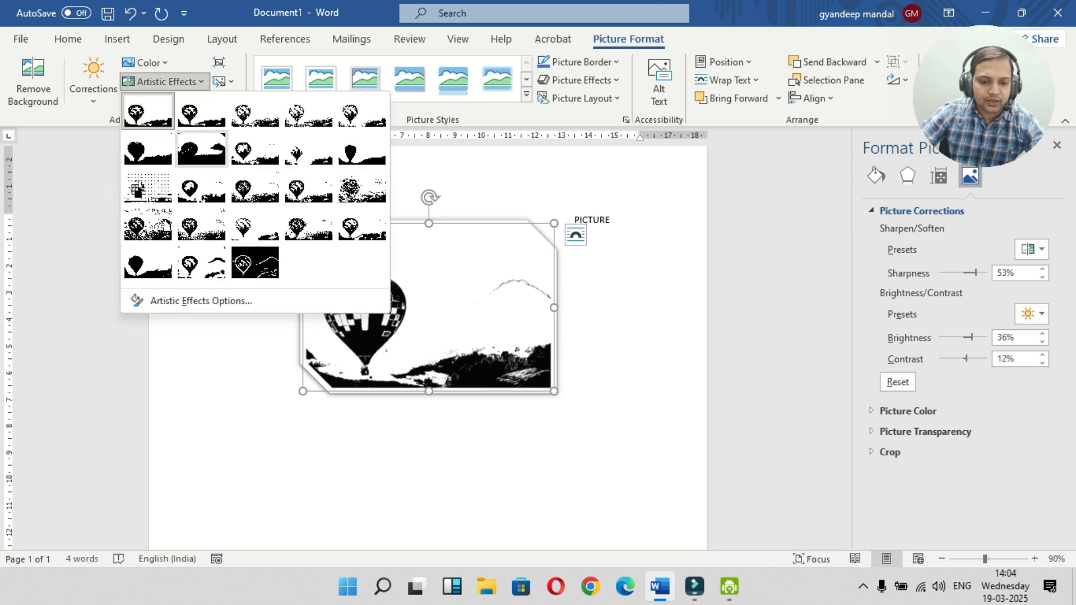
click(148, 149)
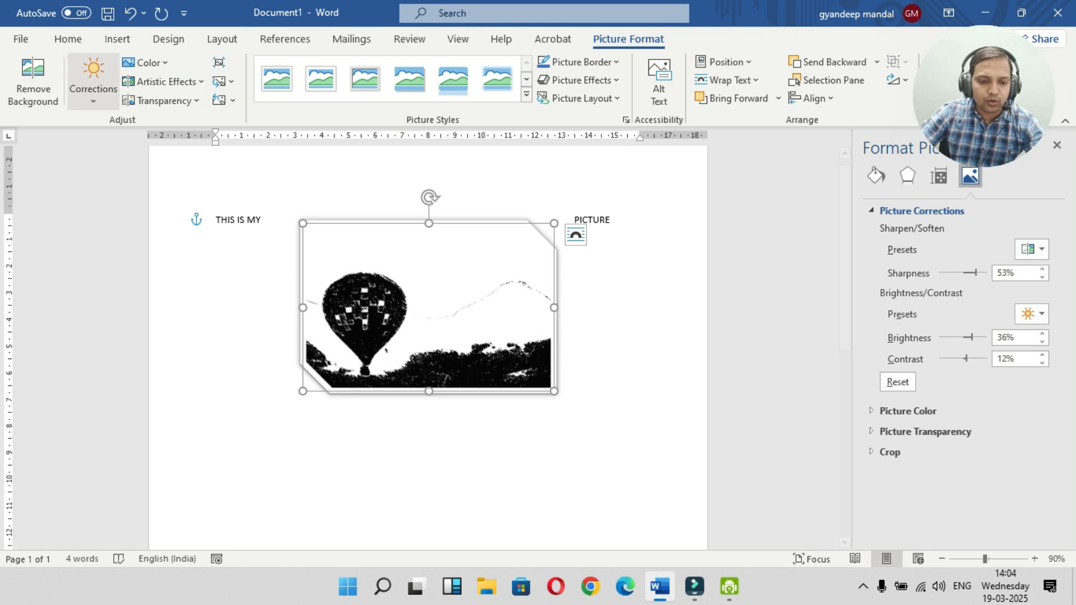
click(163, 81)
click(162, 81)
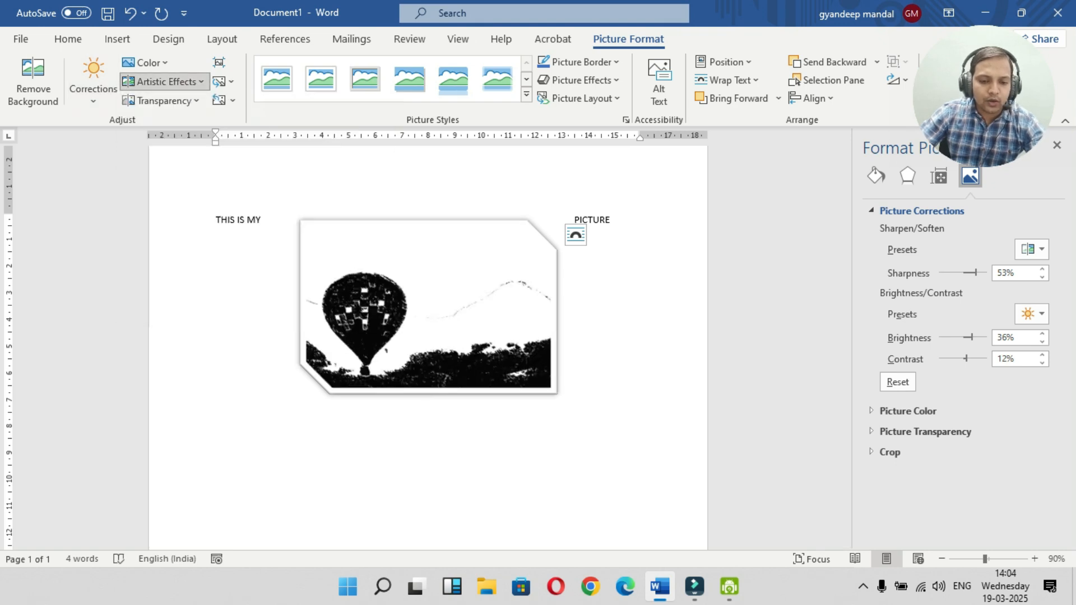
click(163, 101)
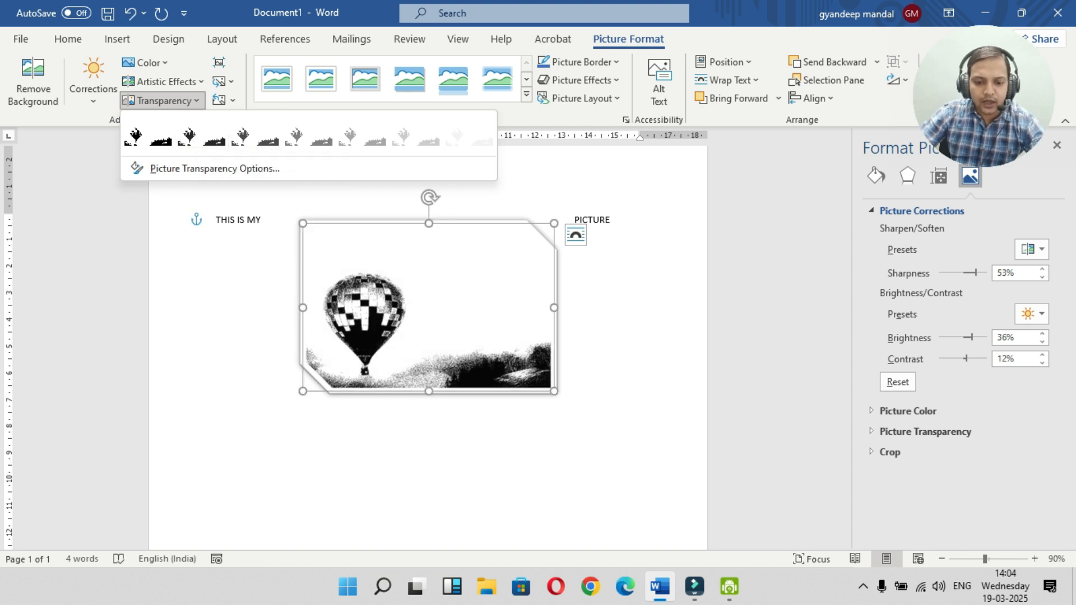
click(308, 130)
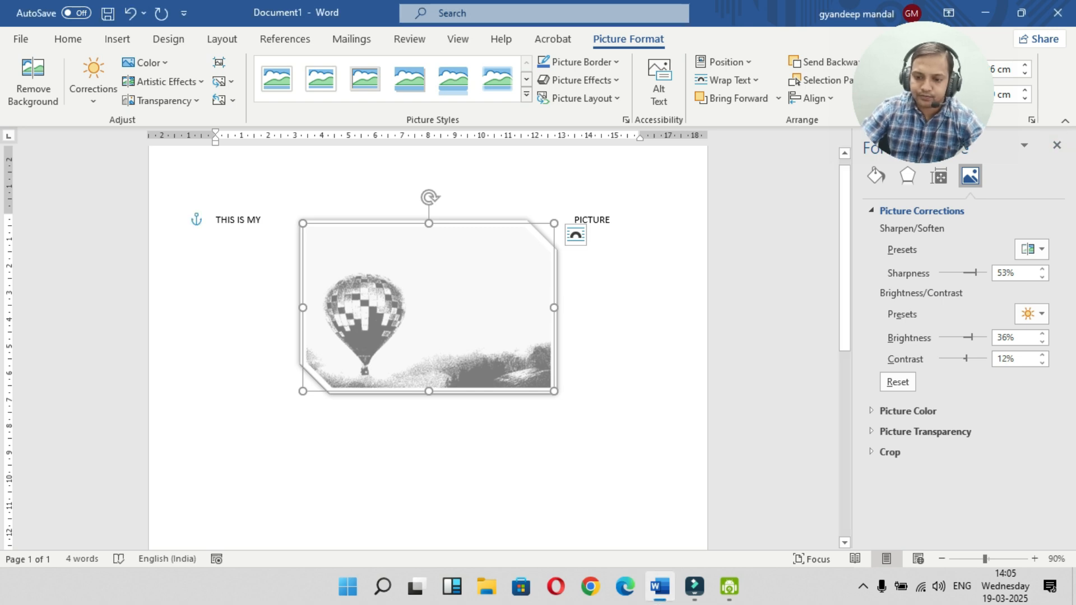
- Close the Format Picture pane and reset the balloon picture to discard all its formatting changes
click(611, 220)
click(429, 308)
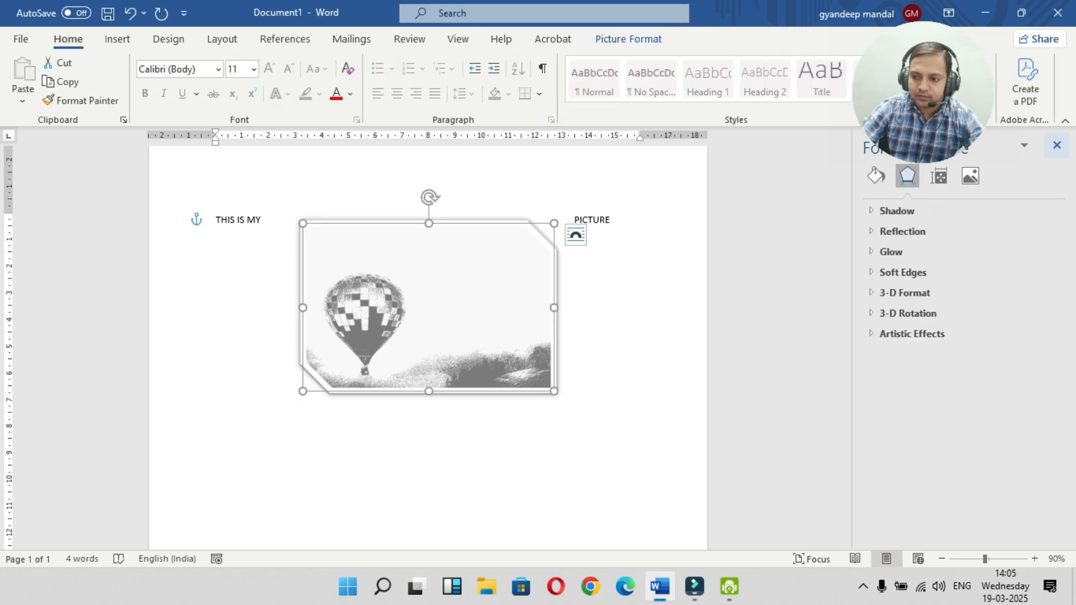
click(1057, 144)
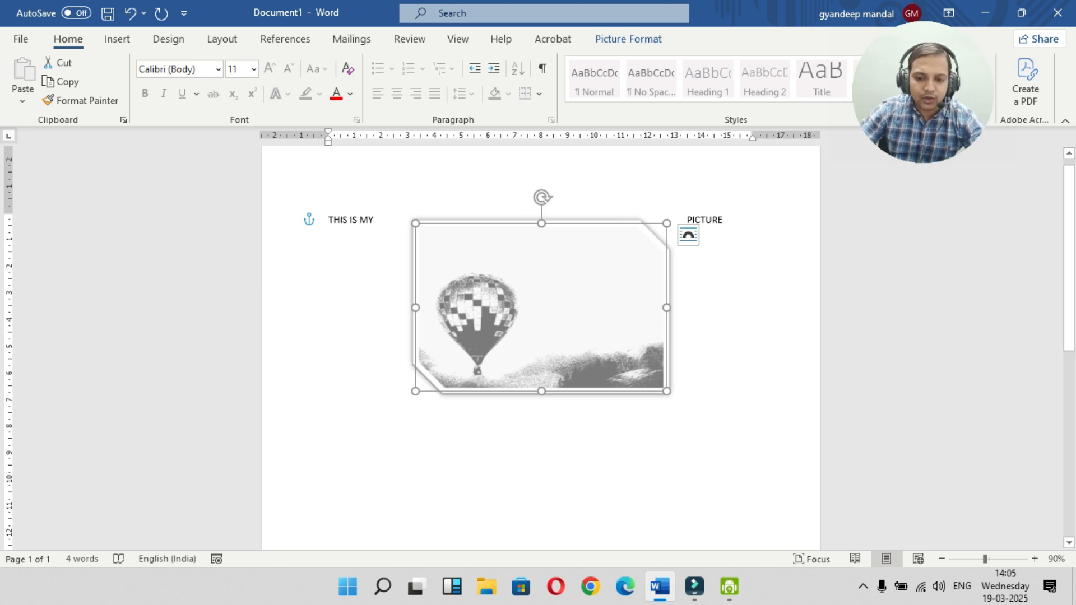
click(628, 39)
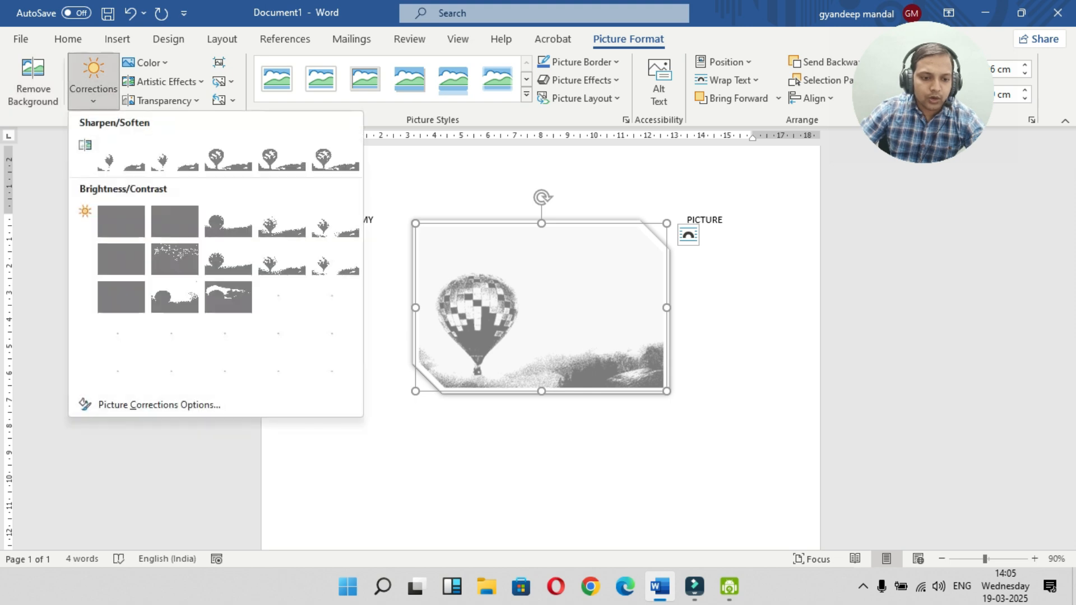
click(93, 85)
click(146, 63)
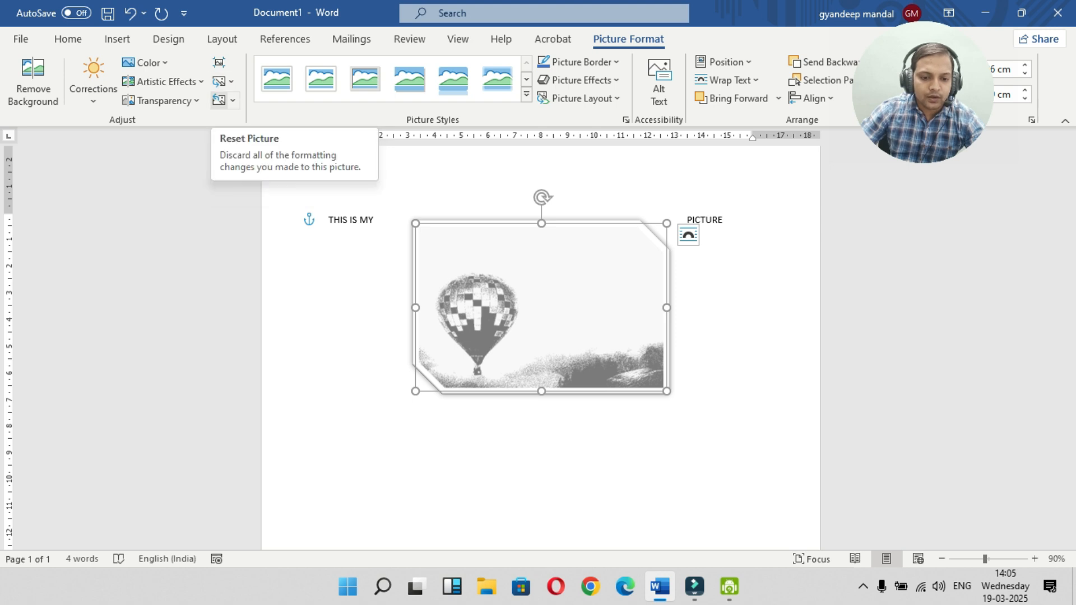
click(218, 99)
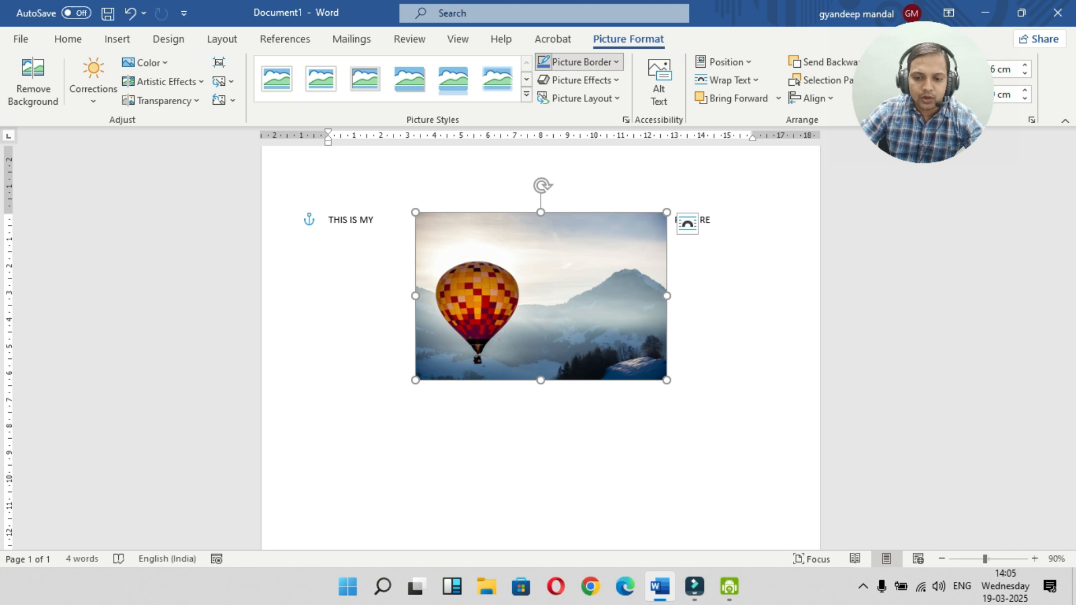
- Give the balloon picture a red border and apply the last 3-D preset effect
click(581, 62)
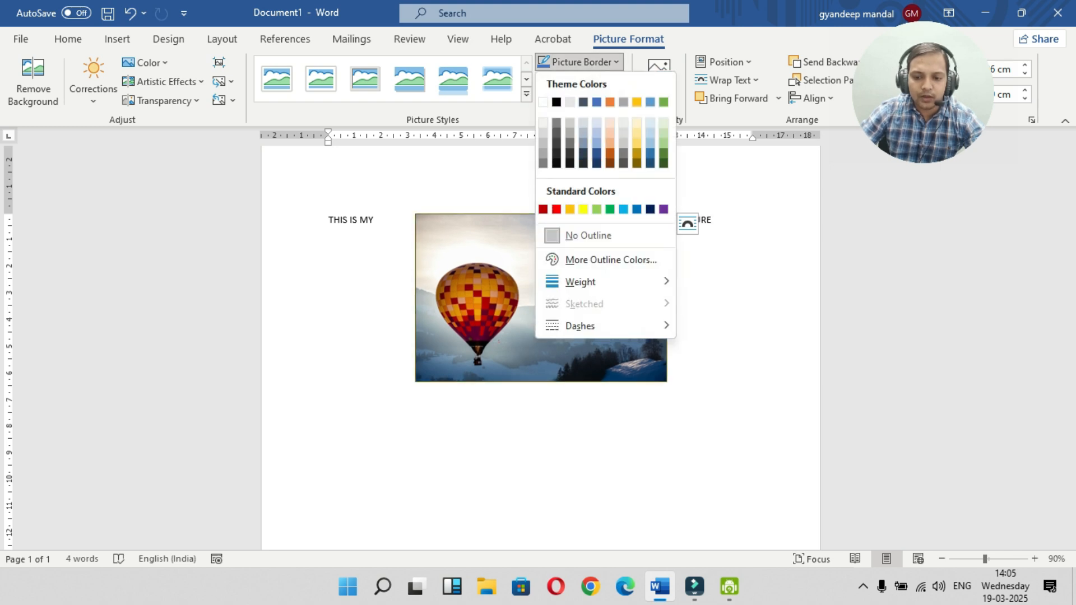
click(557, 209)
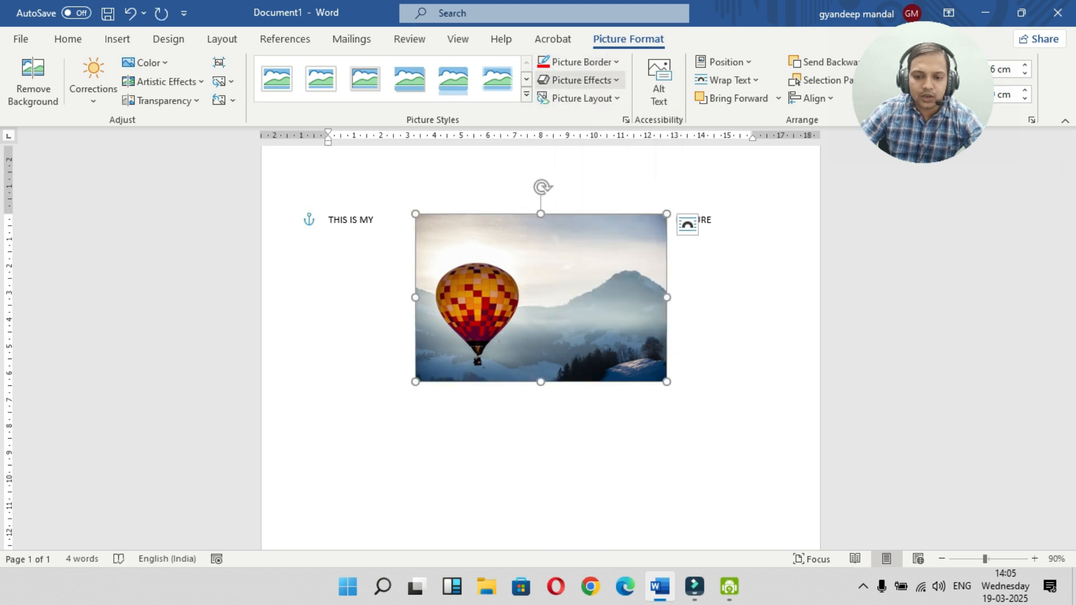
click(581, 80)
mouse_move(592, 112)
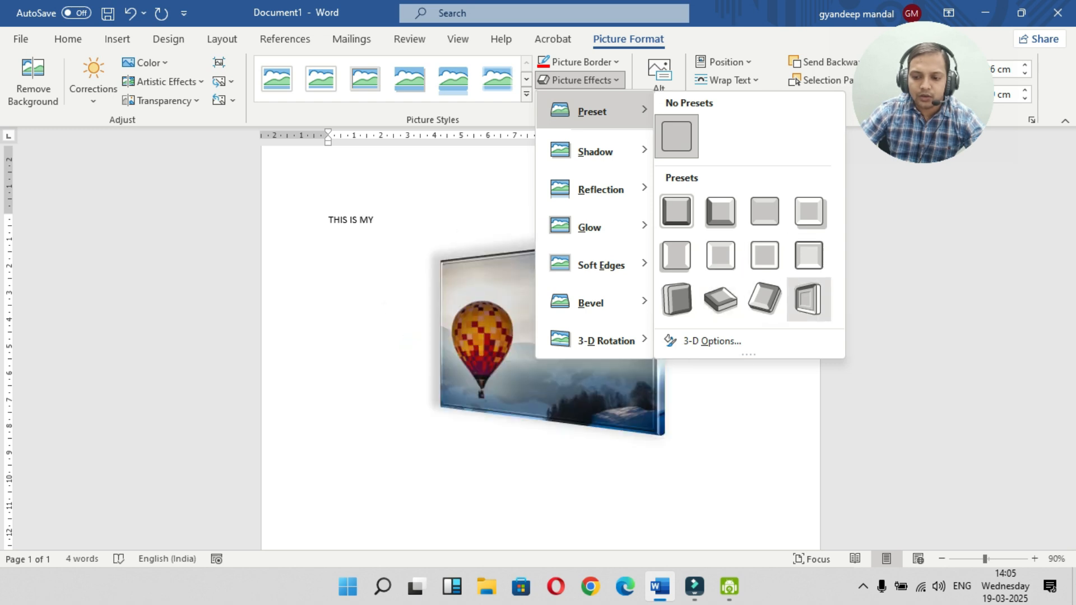
click(808, 299)
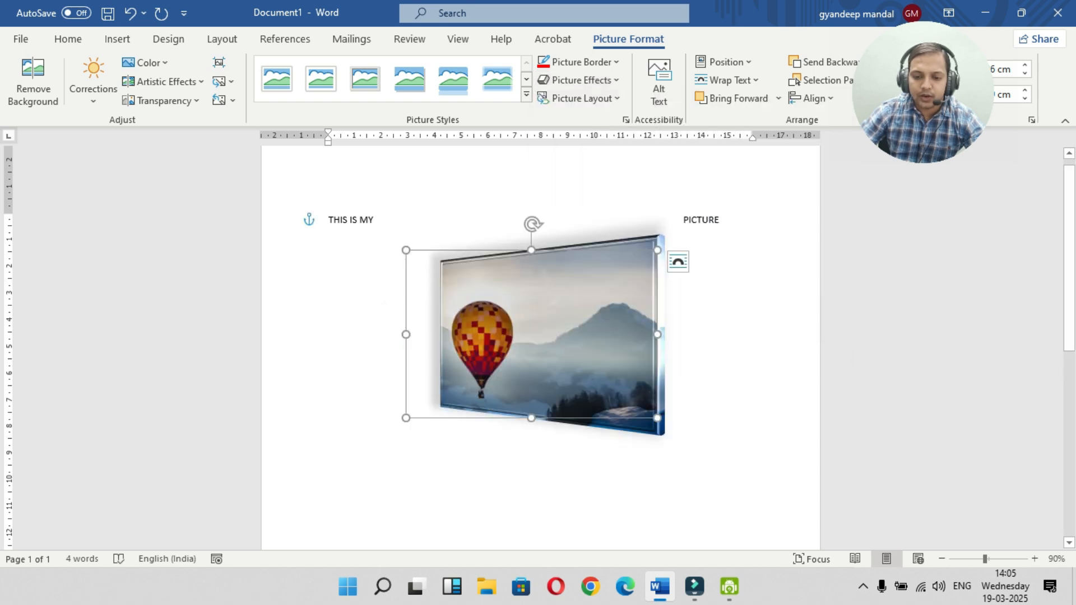
click(715, 219)
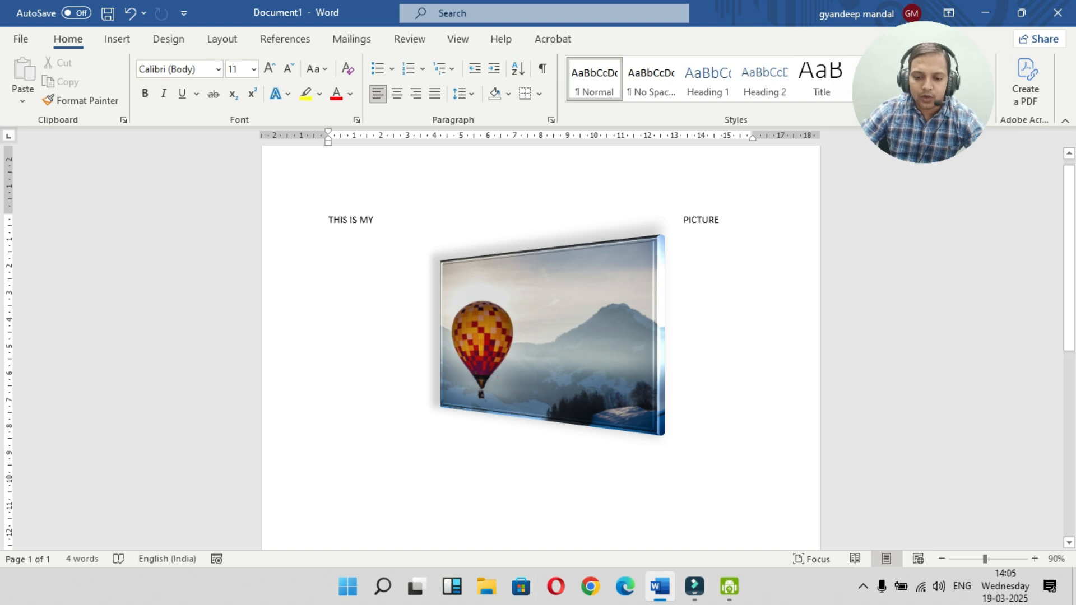
click(582, 313)
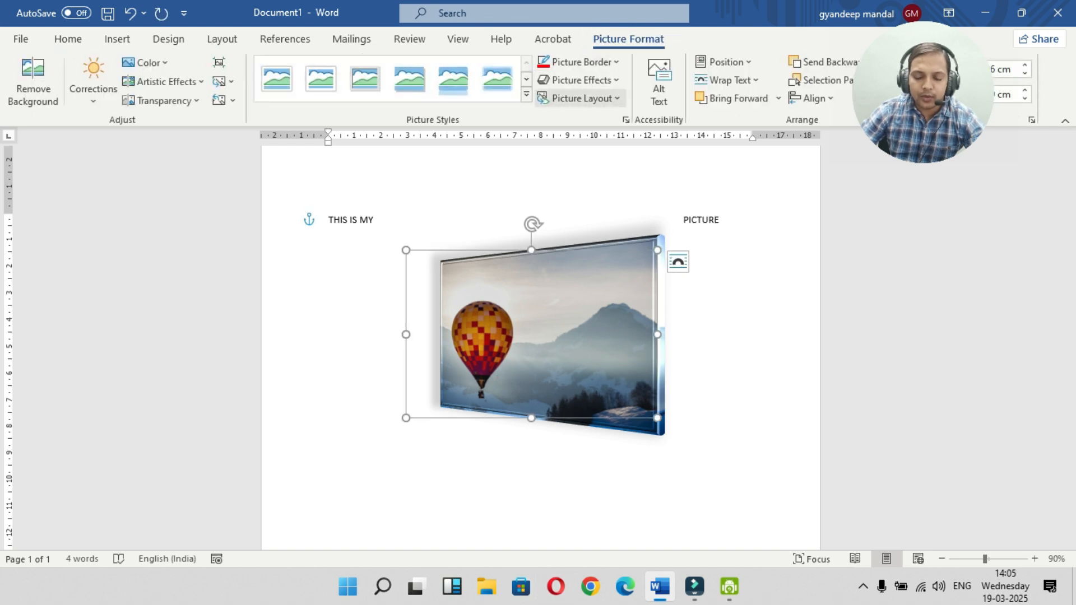
- Add the centre reflection variation to the balloon picture and turn it with the first Parallel 3-D rotation preset
click(580, 98)
click(581, 81)
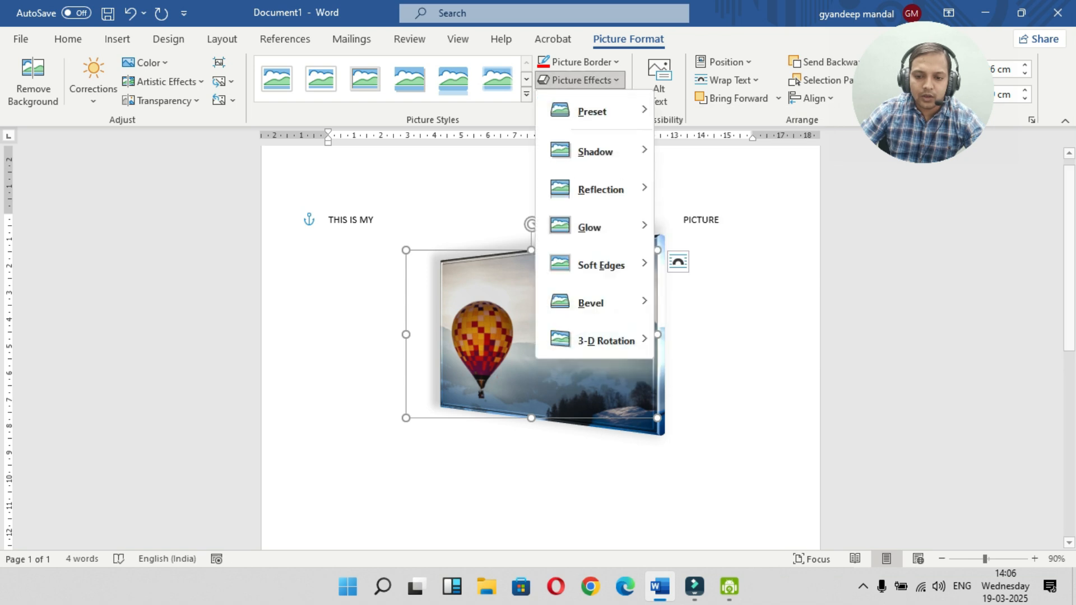
mouse_move(599, 190)
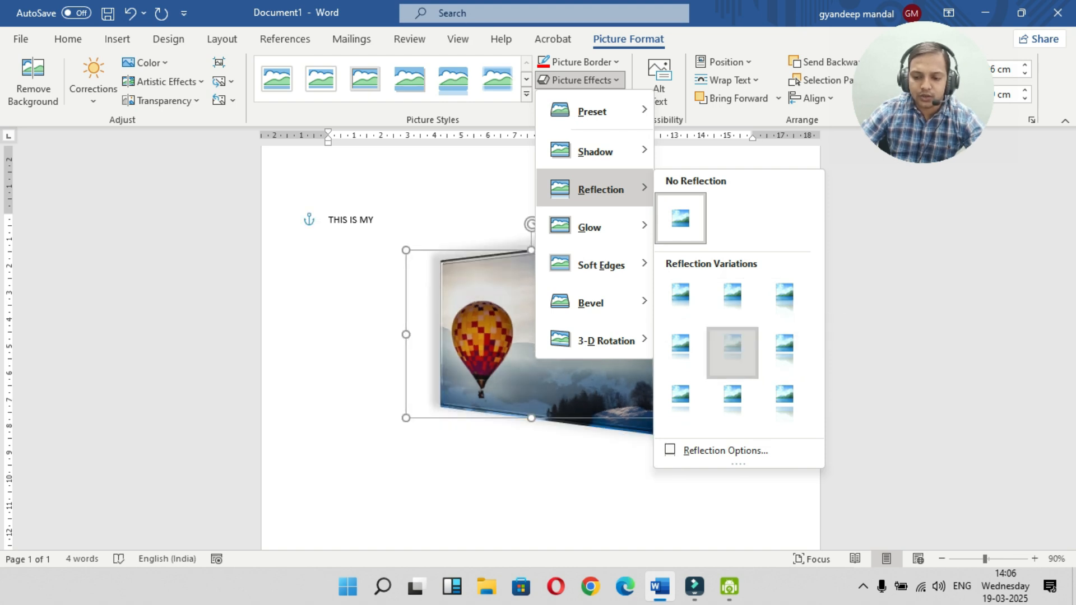
click(733, 353)
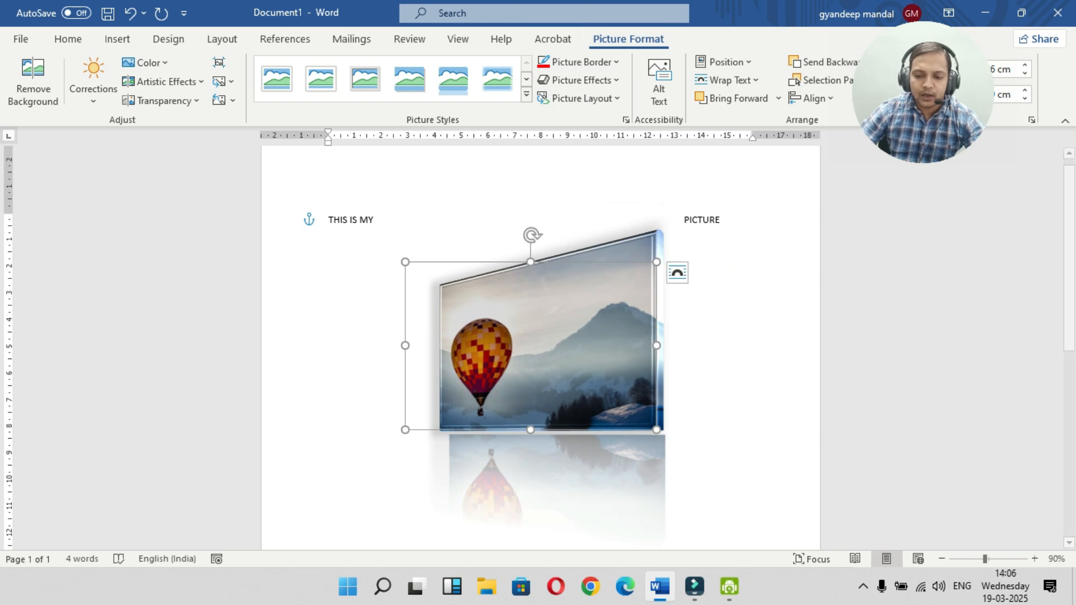
click(583, 80)
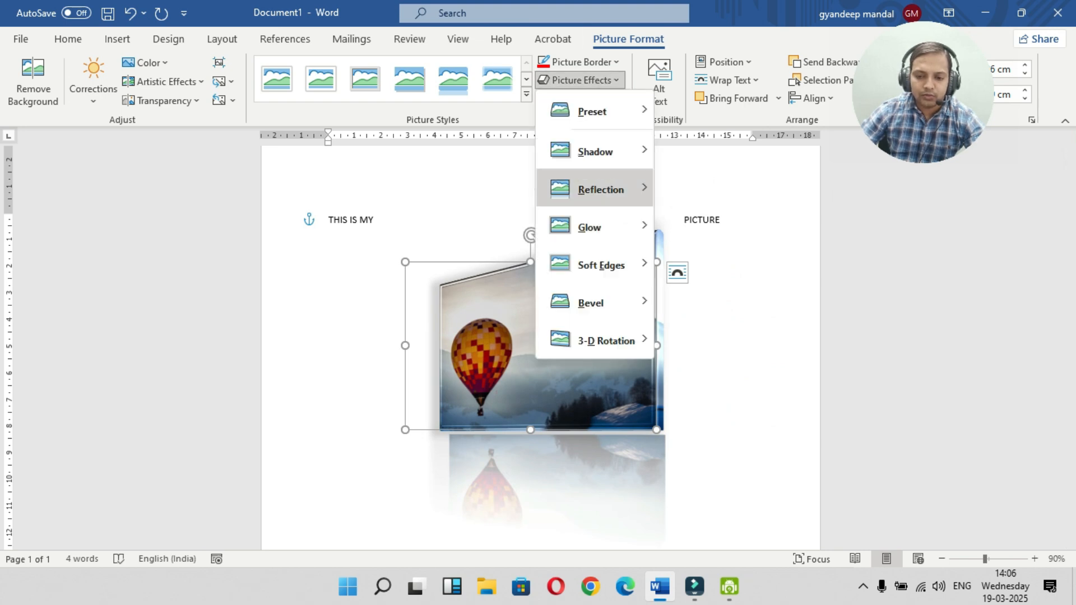
mouse_move(605, 341)
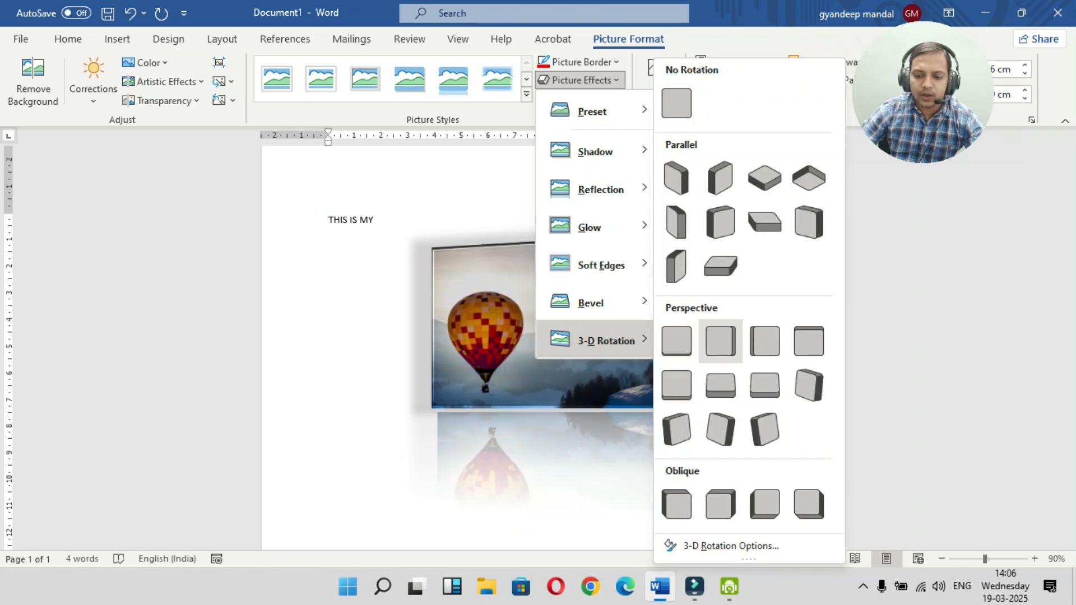
click(677, 177)
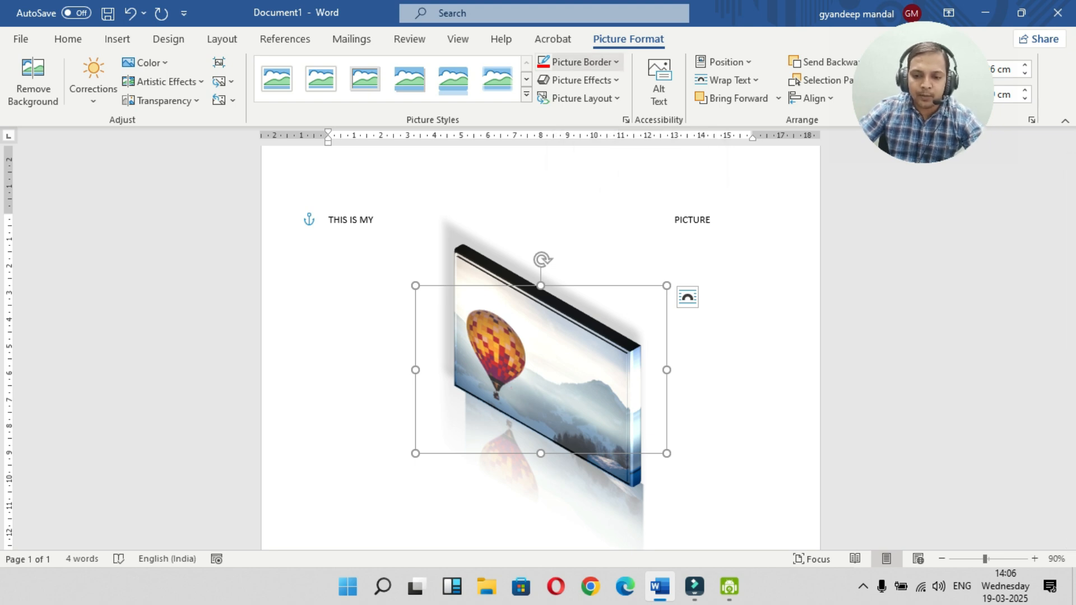
- Set the balloon picture's border weight to 4½ pt and its color to standard red
click(580, 62)
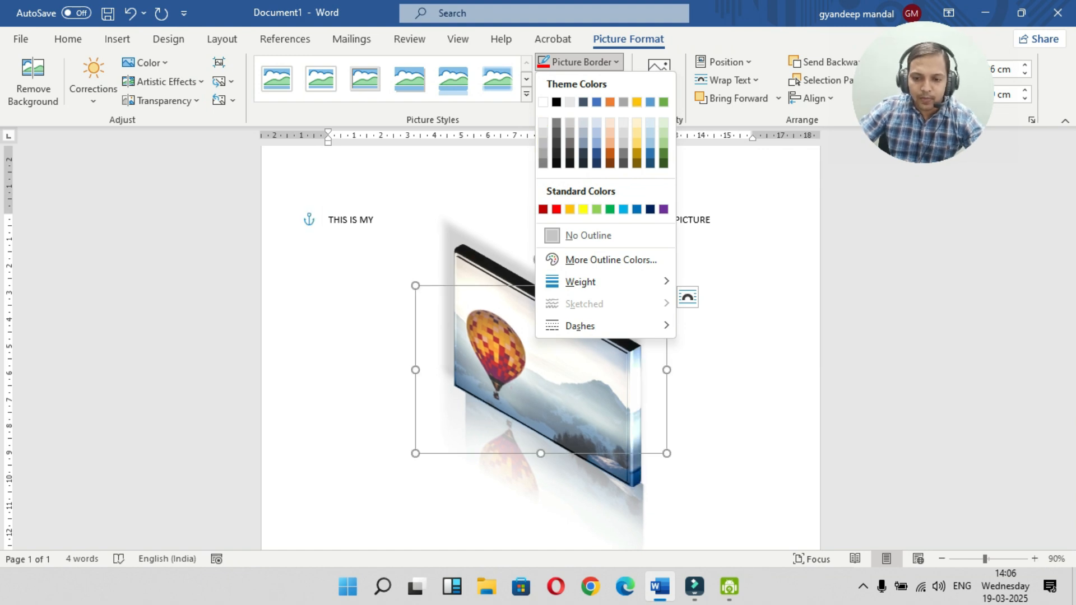
mouse_move(580, 281)
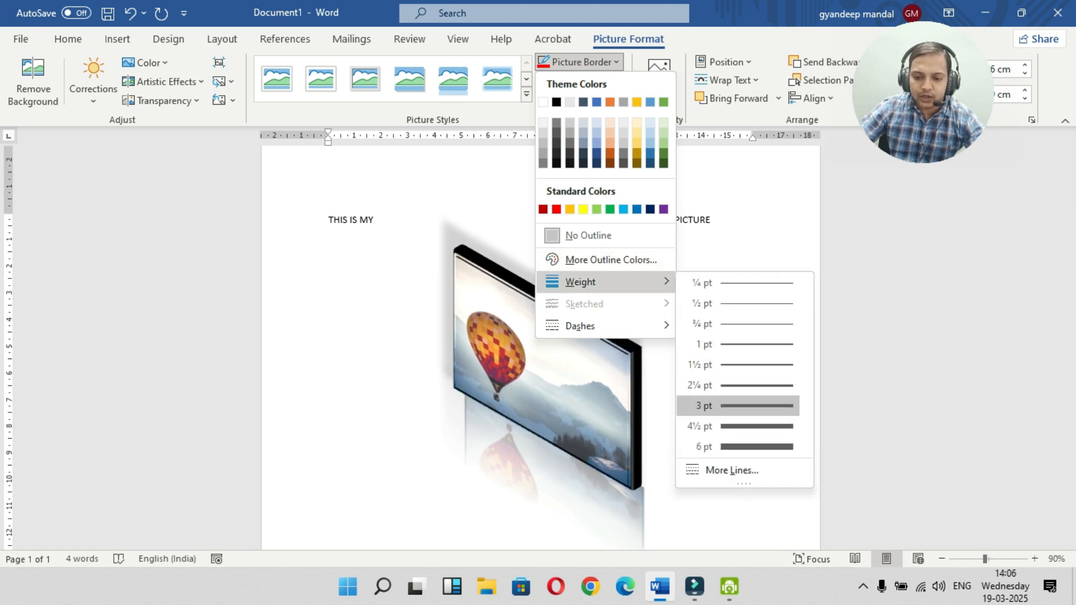
click(728, 426)
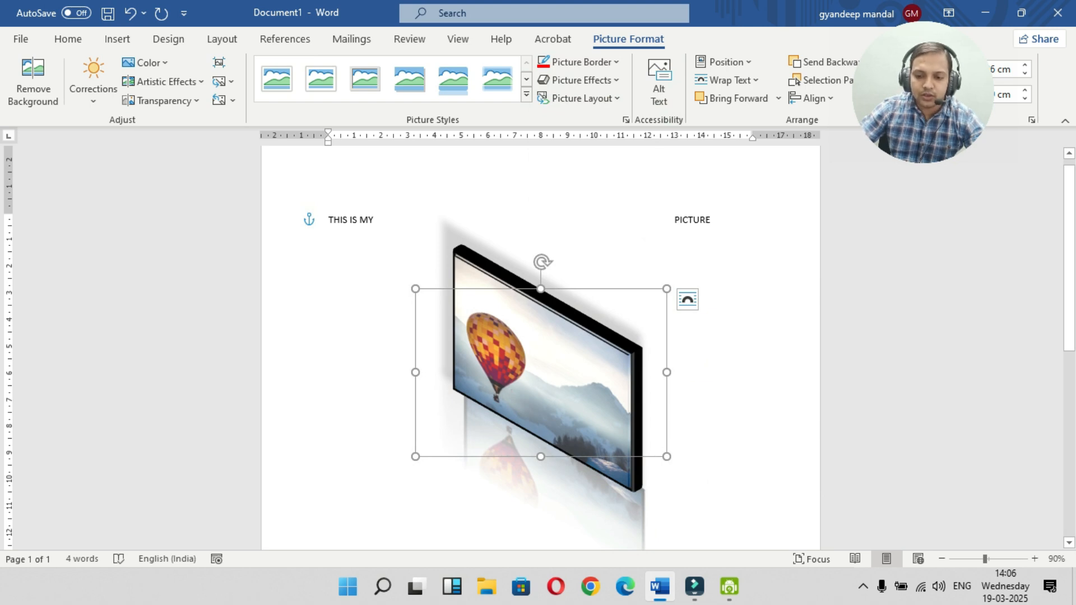
click(582, 62)
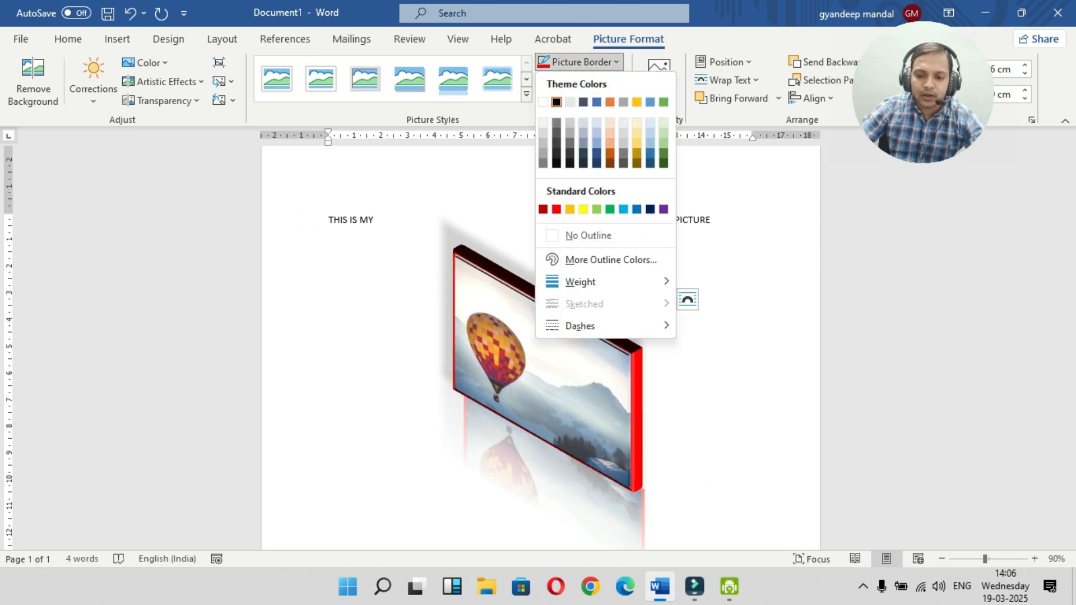
click(556, 209)
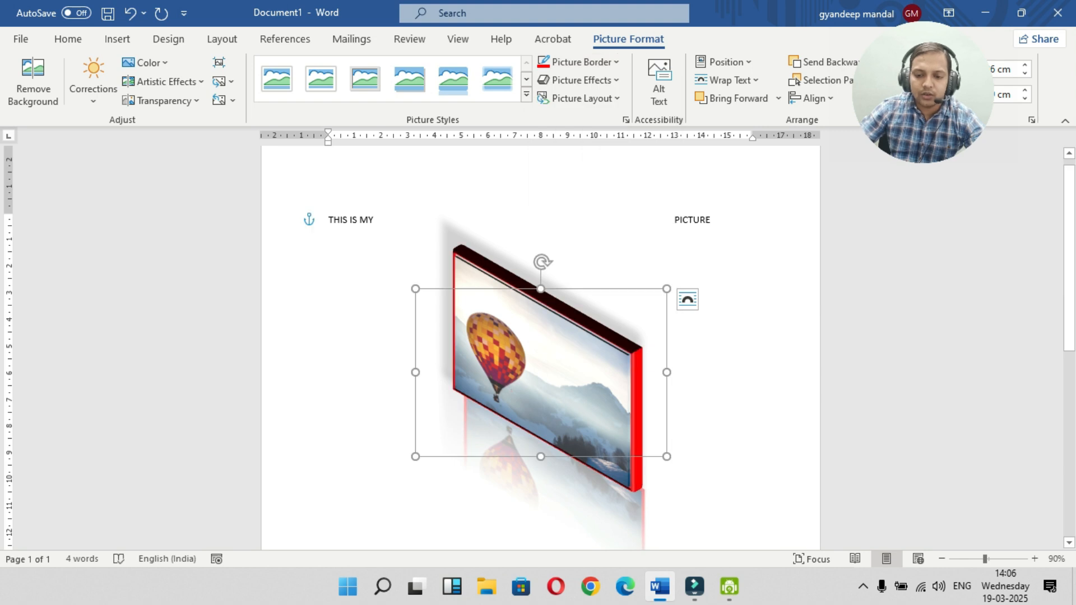
- Reduce the balloon picture's border weight to 1 pt
click(581, 62)
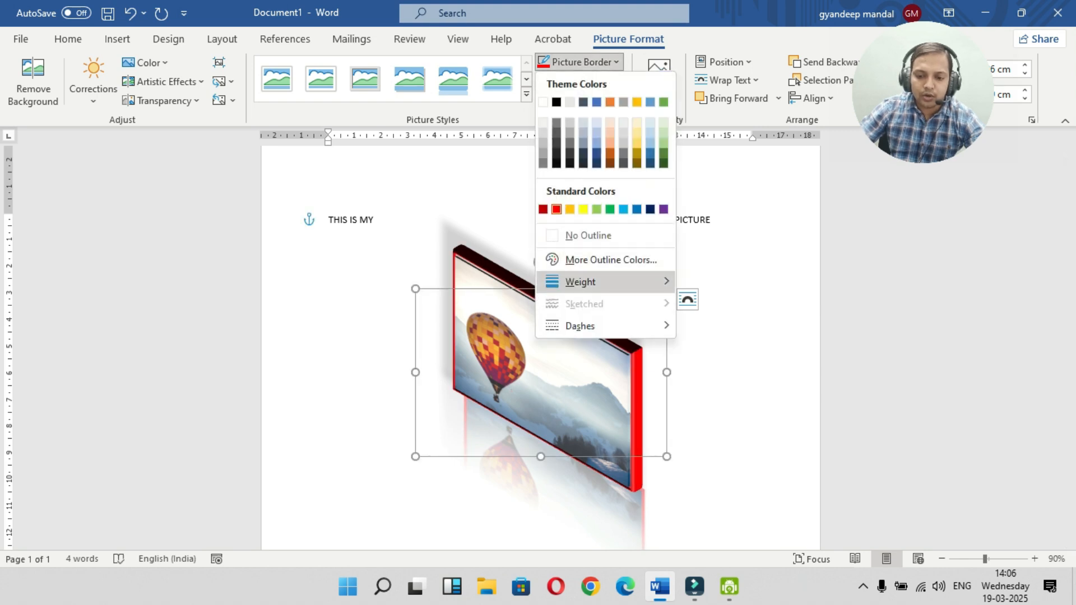
mouse_move(580, 282)
click(729, 344)
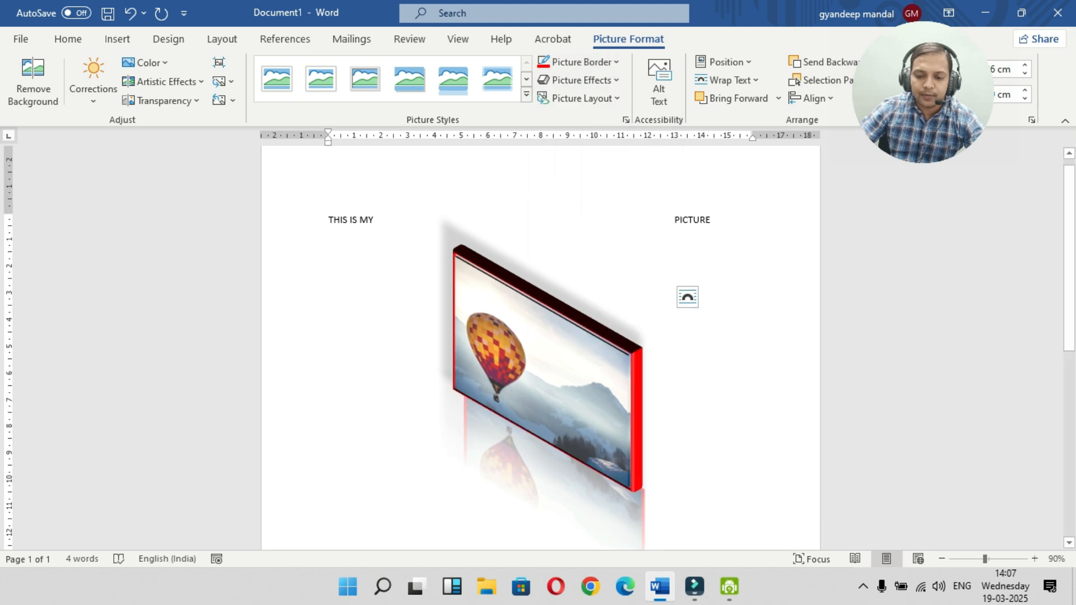
- Look over the picture layouts and preview the Perspective: Front 3-D rotation on the balloon picture
click(581, 98)
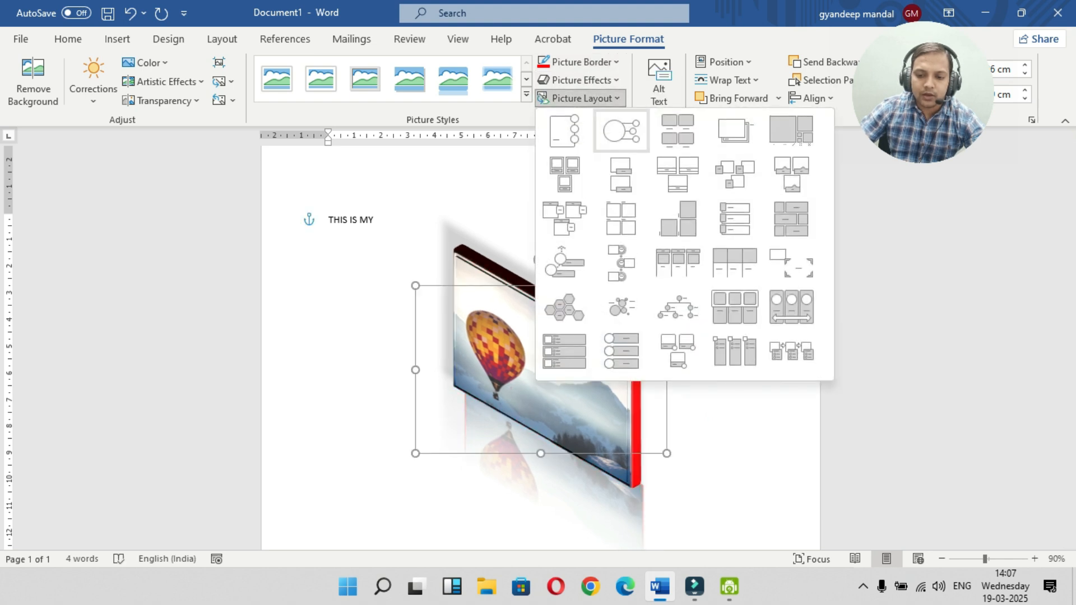
click(578, 80)
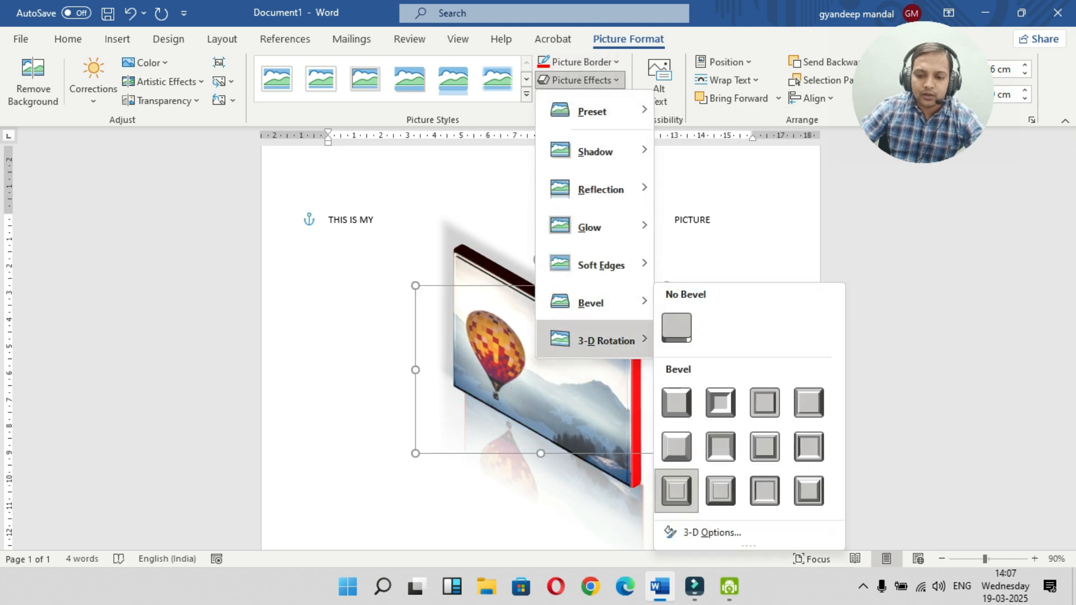
mouse_move(606, 341)
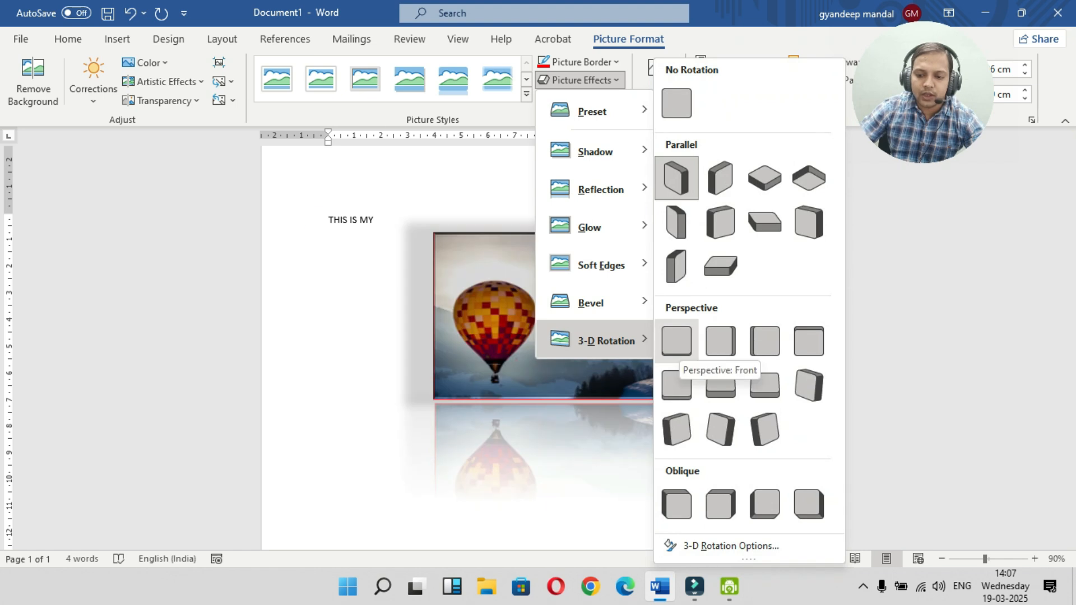